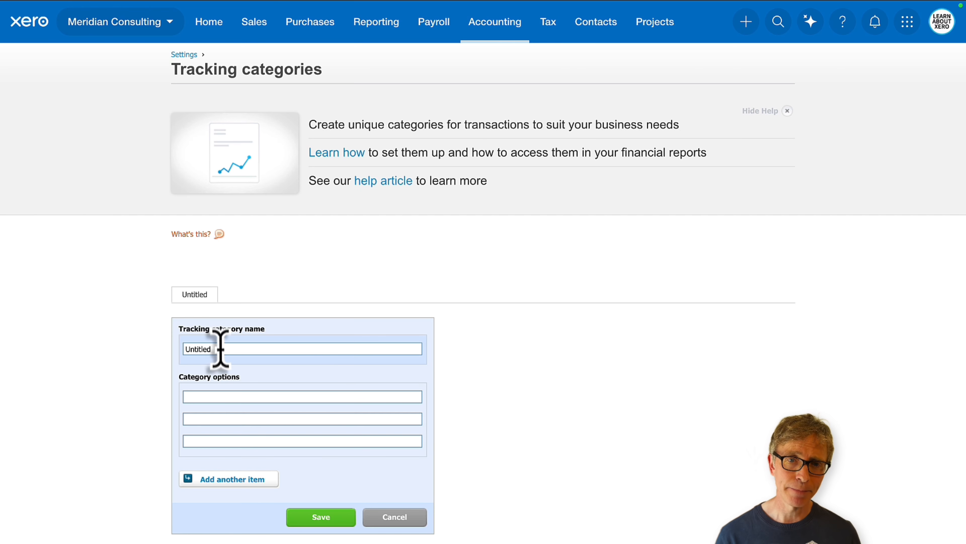
Name the new tracking category Department, give it the options Sales, Operations and Admin, and save it.
drag(220, 348, 184, 348)
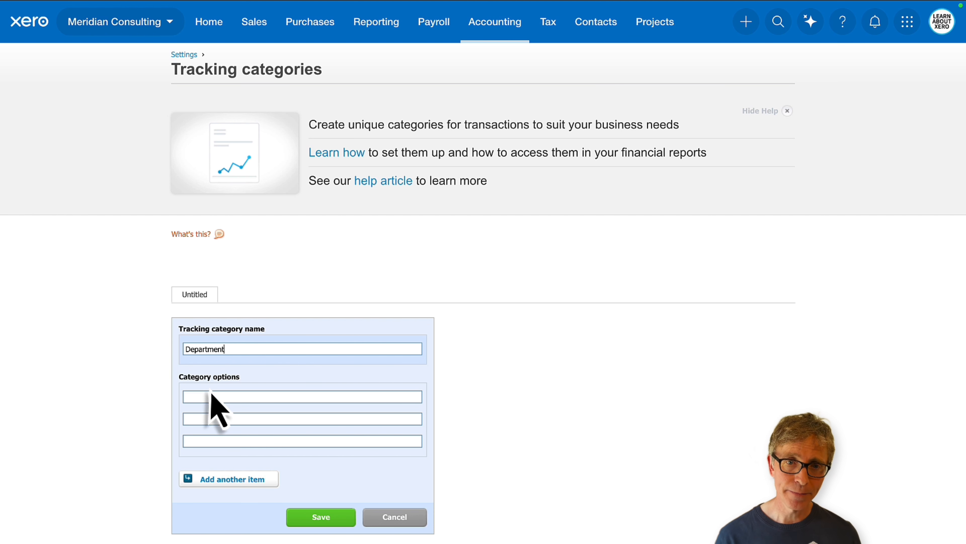
click(216, 396)
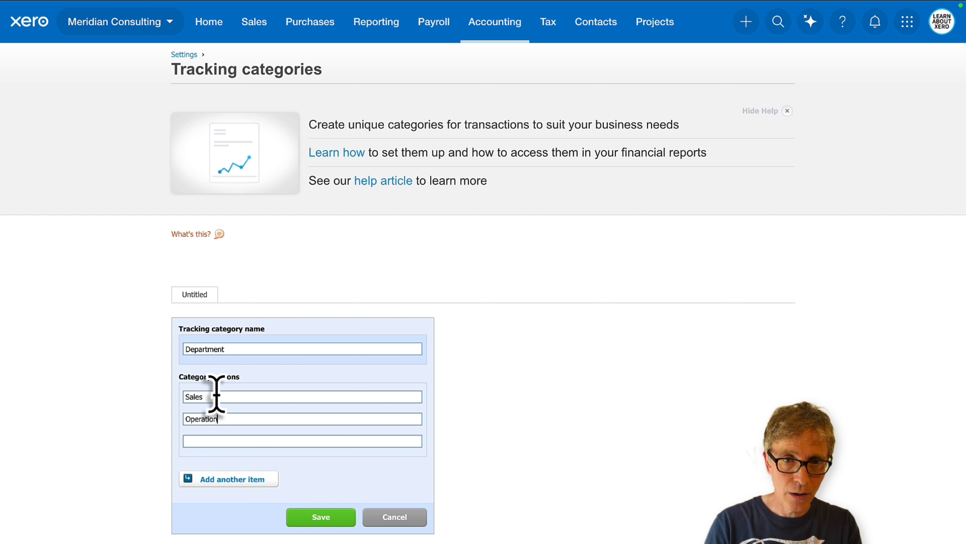
click(219, 440)
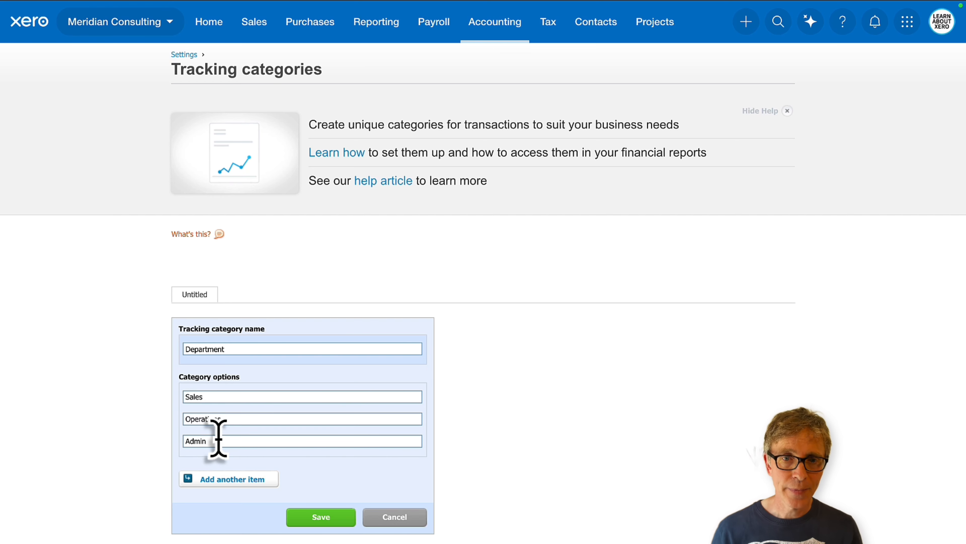
click(321, 519)
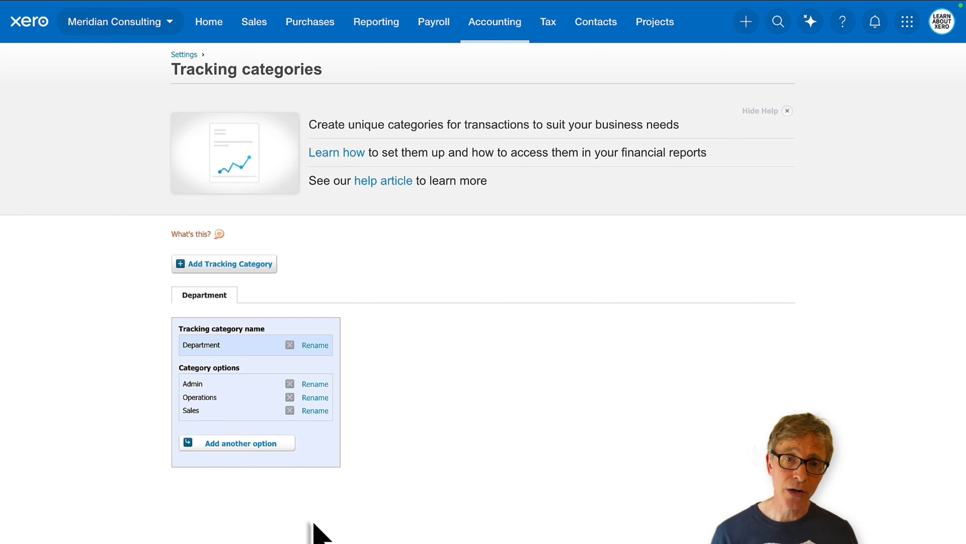
Create and save a second tracking category named Location with the options London and Manchester.
click(255, 267)
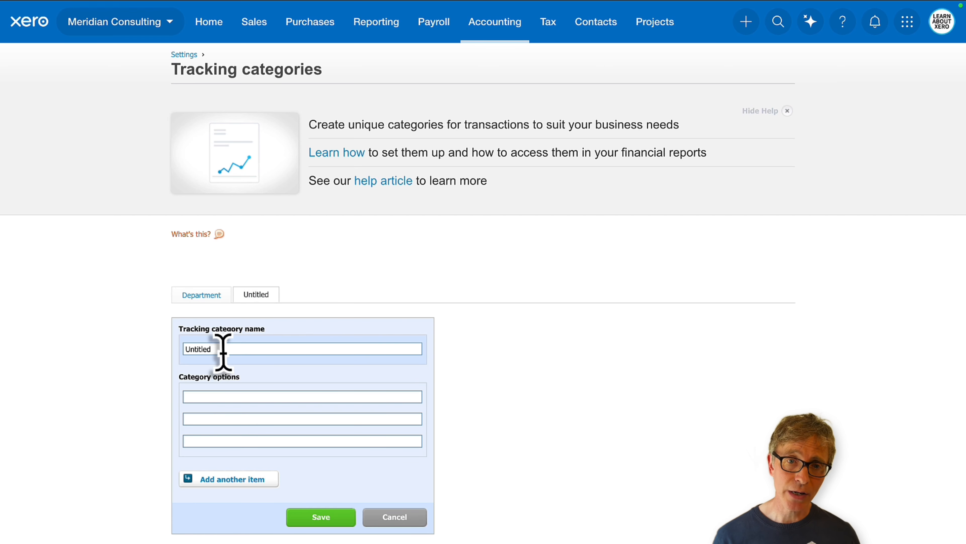
drag(224, 351, 183, 348)
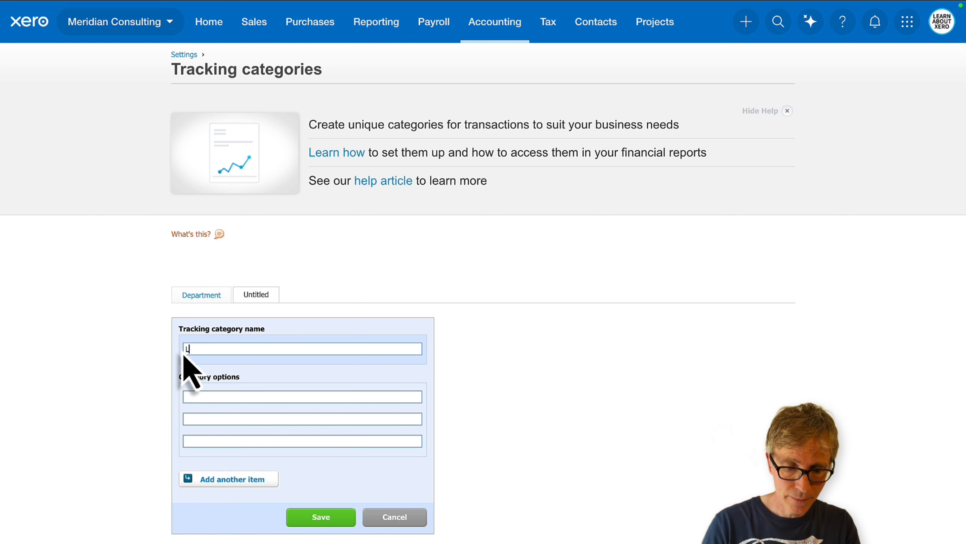
click(209, 396)
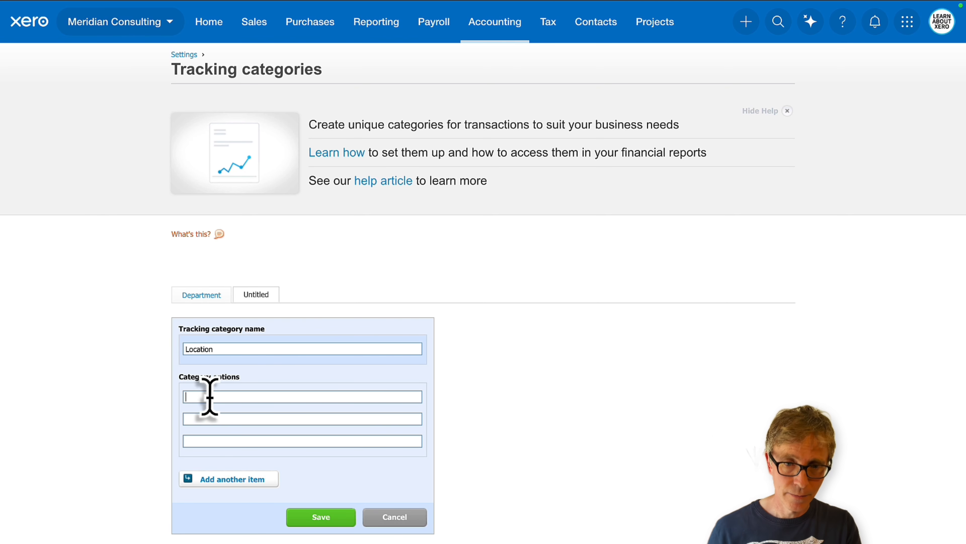
text(Londo)
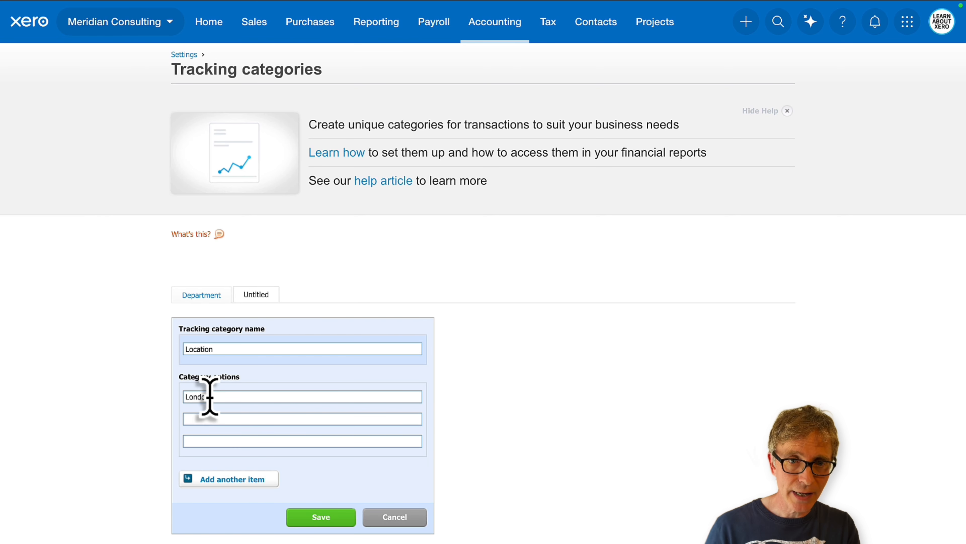
text(n)
click(215, 417)
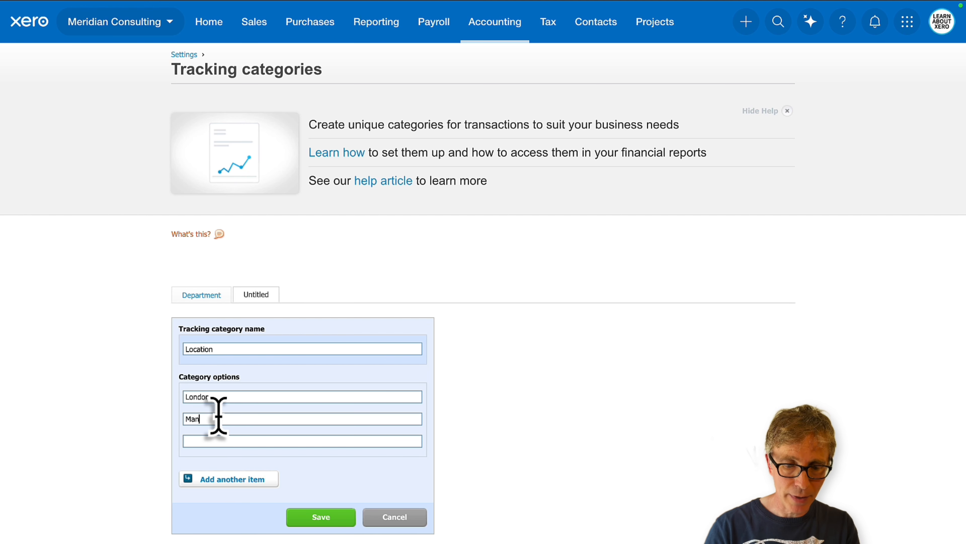
text(Manchester)
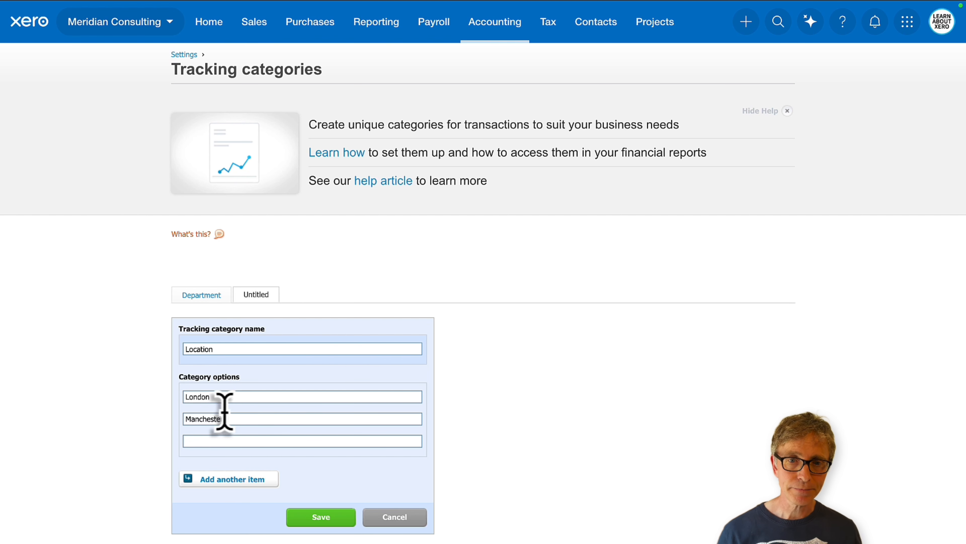
click(320, 517)
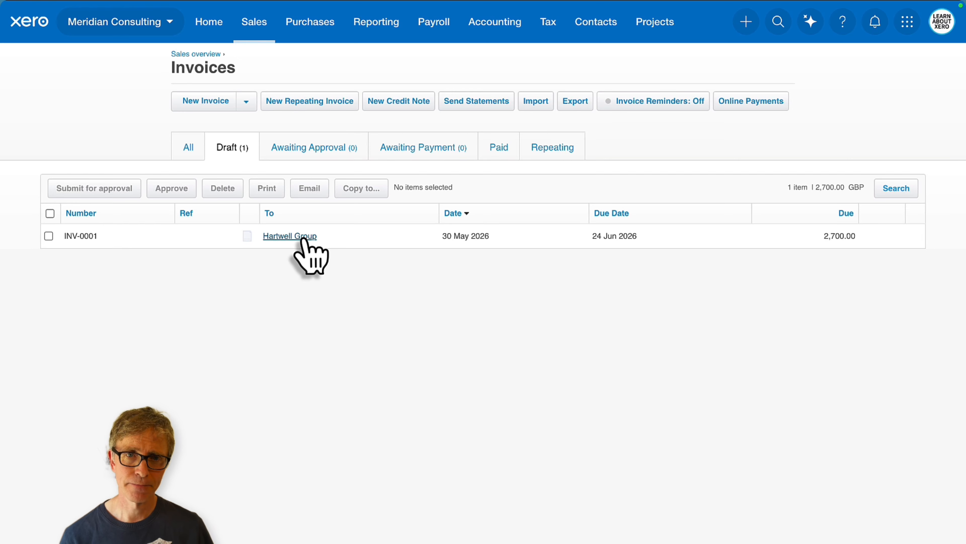
Assign Department Sales and Location London to the Consultancy services line of the Hartwell Group draft invoice, and approve the invoice.
click(303, 237)
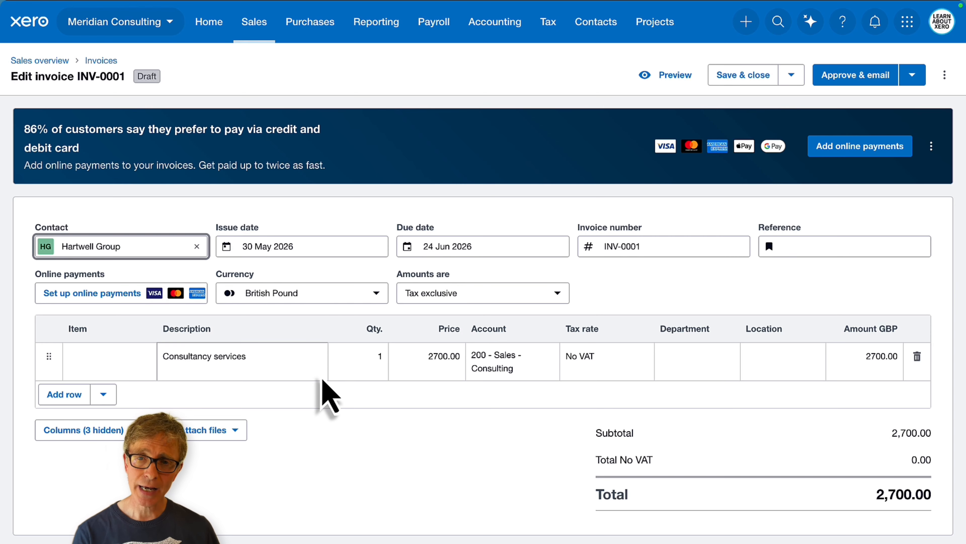
click(698, 364)
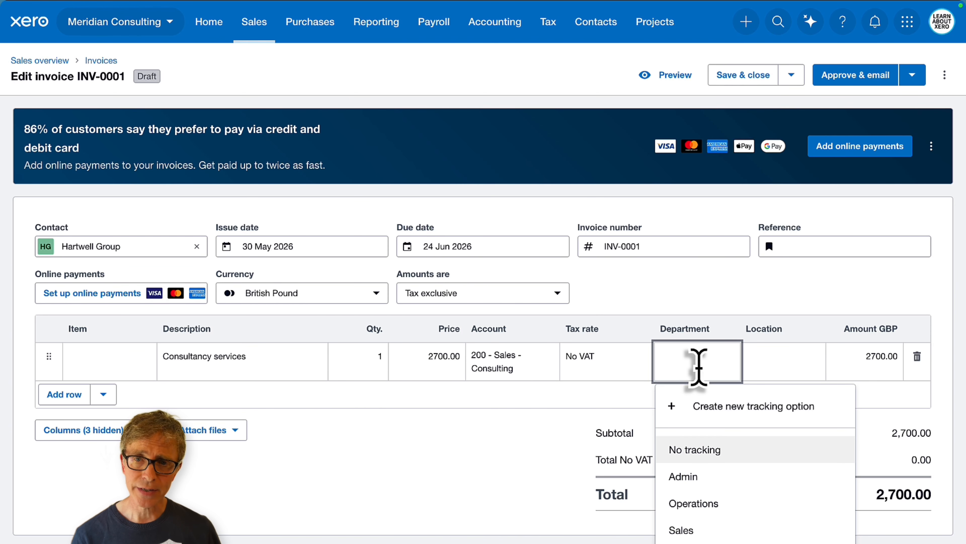
click(683, 531)
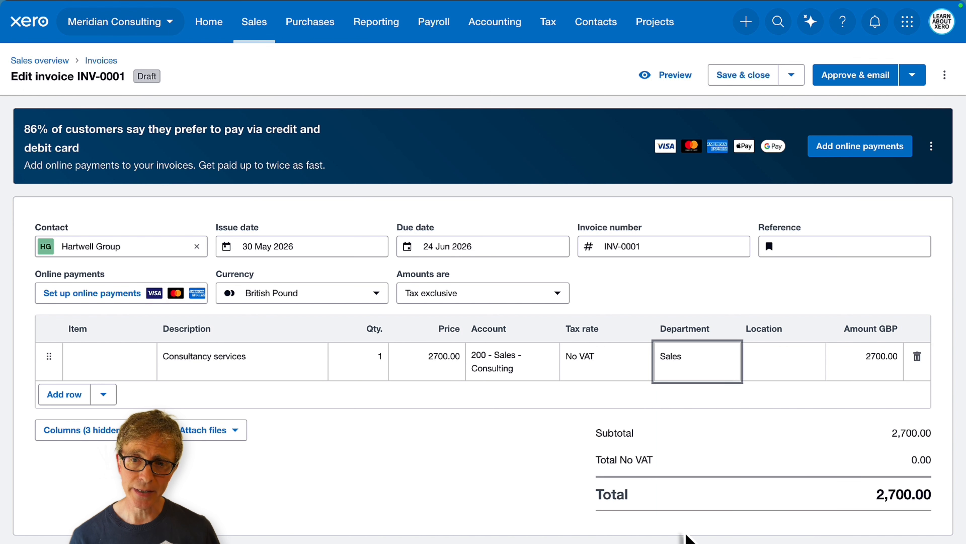
click(777, 365)
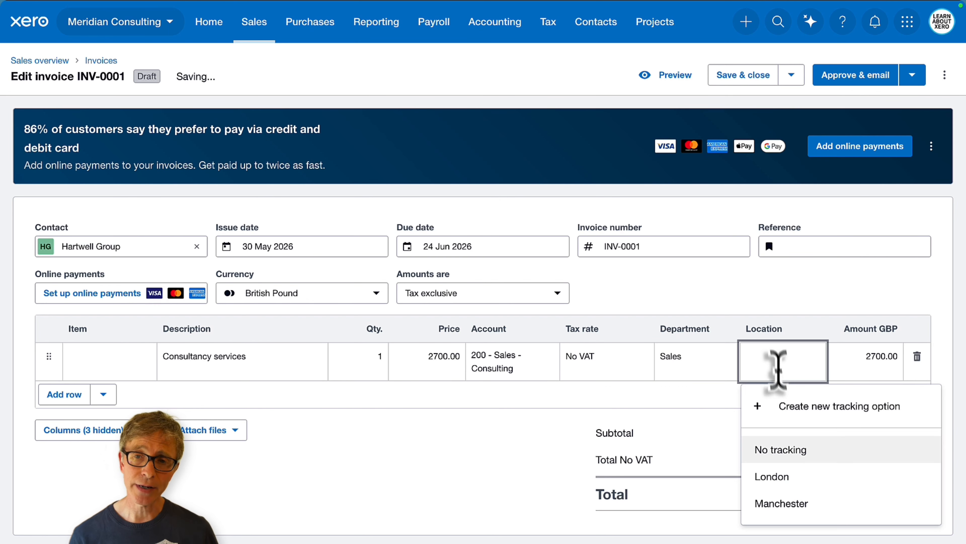
click(776, 474)
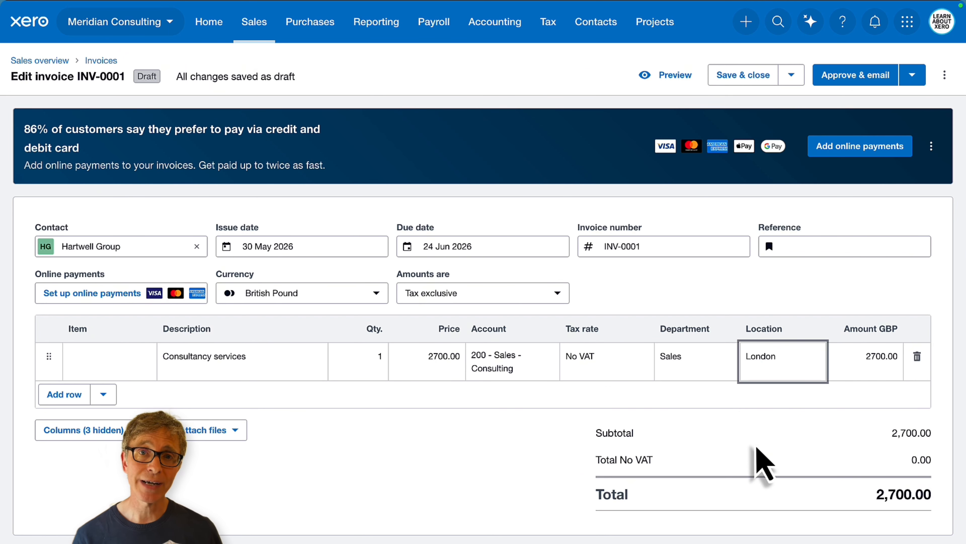
click(913, 77)
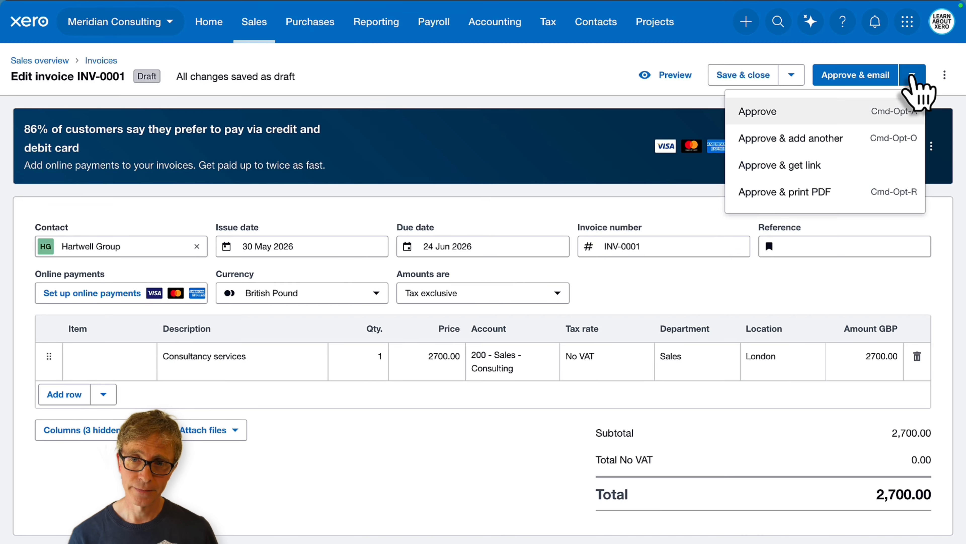
click(818, 113)
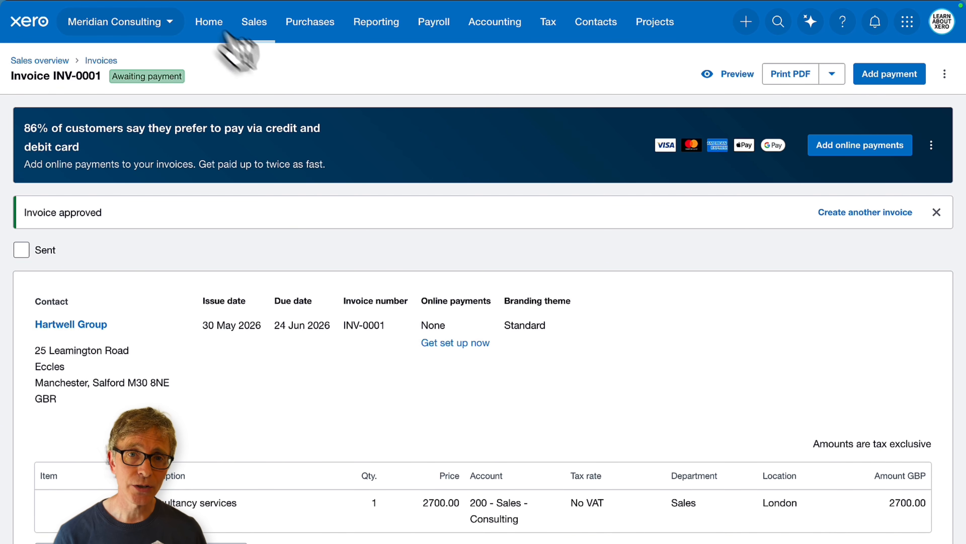
Open the draft Google Ads bill for editing from the homepage's bills to pay.
click(216, 27)
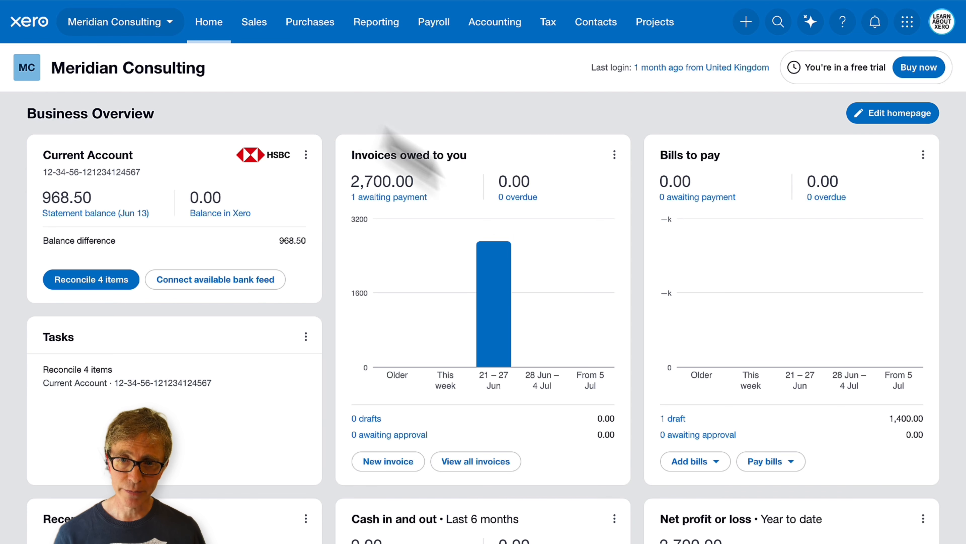
click(673, 420)
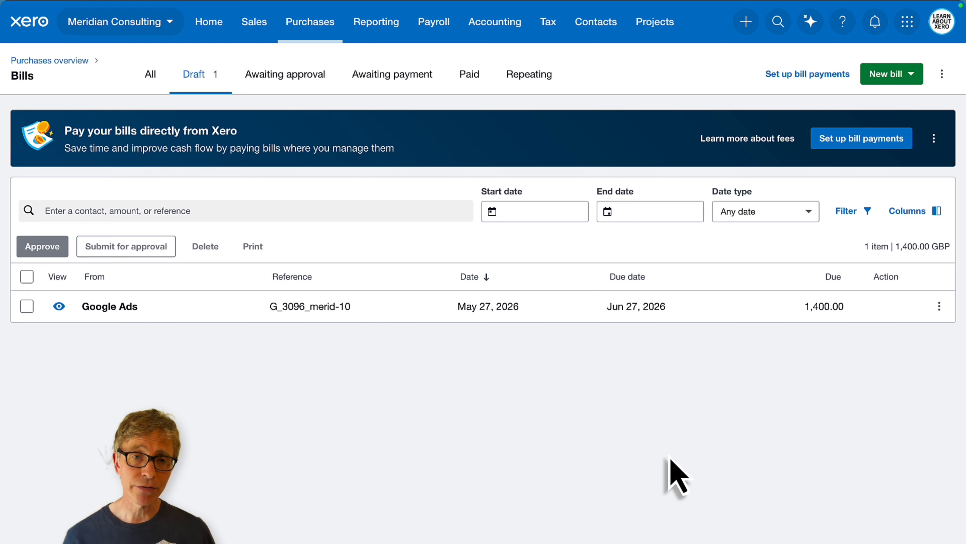
click(245, 309)
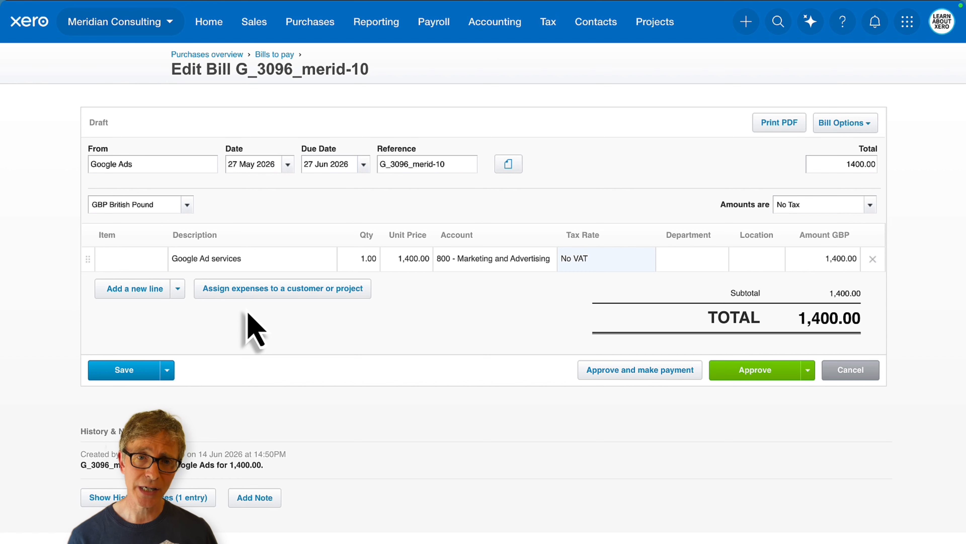
Add a second bill line with the copied description "Google Ad services", quantity 1 and unit price 700.
click(144, 290)
click(253, 256)
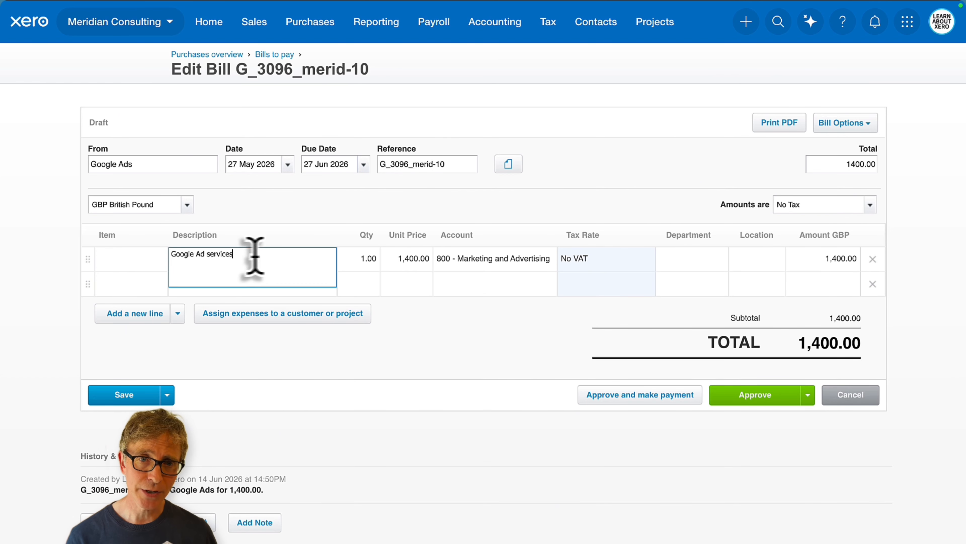
drag(226, 254, 170, 254)
key(ctrl+c)
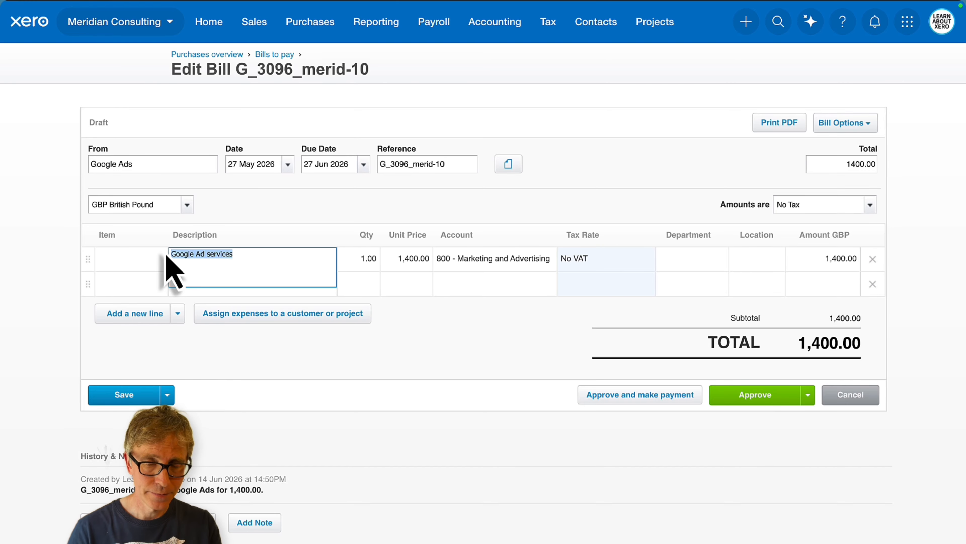
key(Tab)
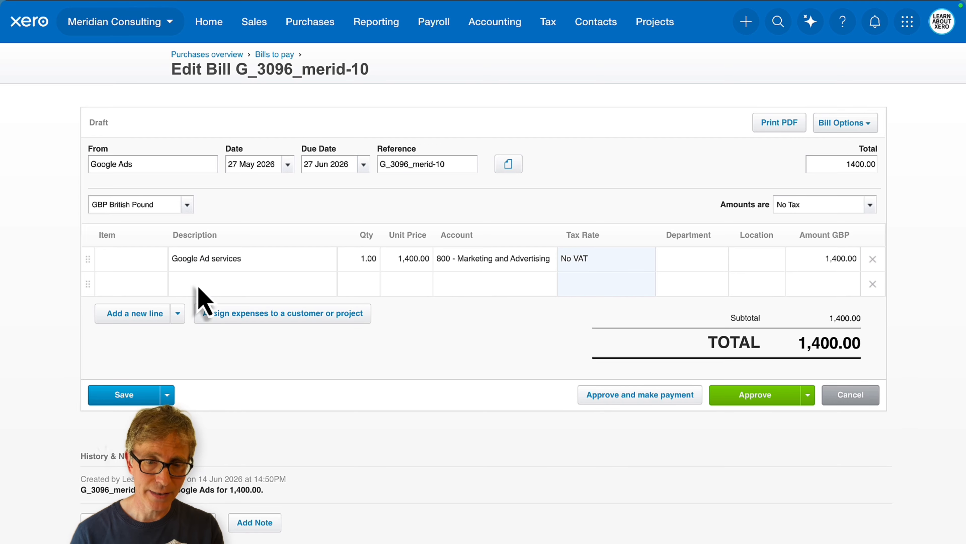
click(195, 284)
key(ctrl+v)
key(Tab)
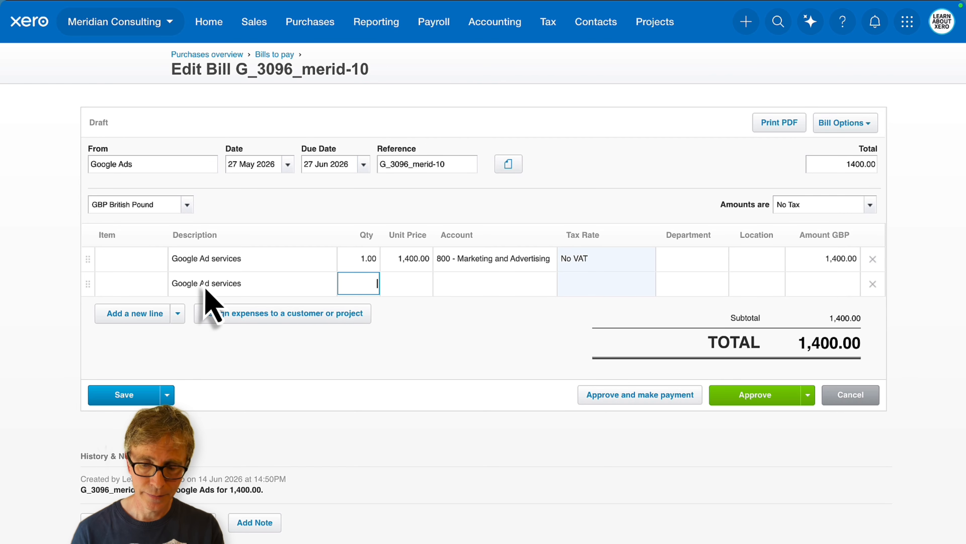
text(1)
key(Tab)
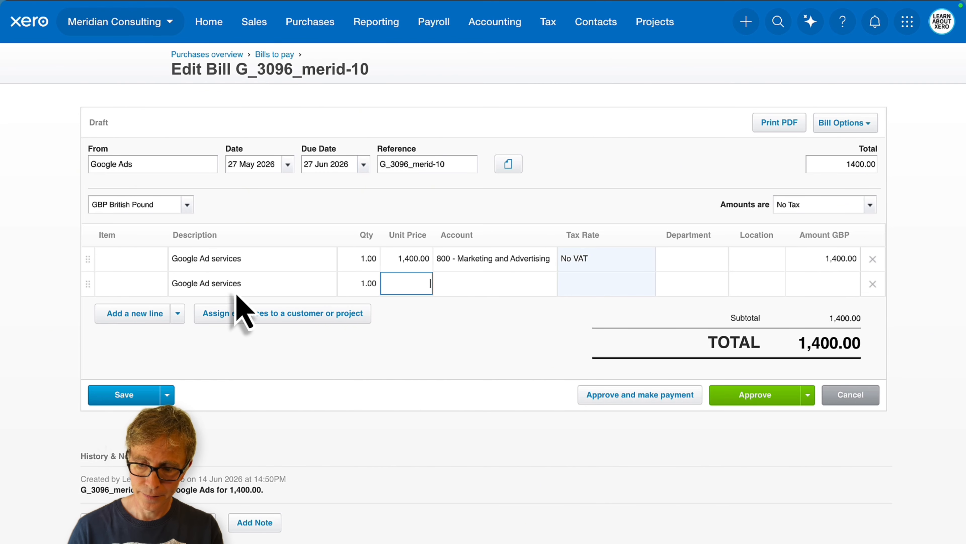
text(700)
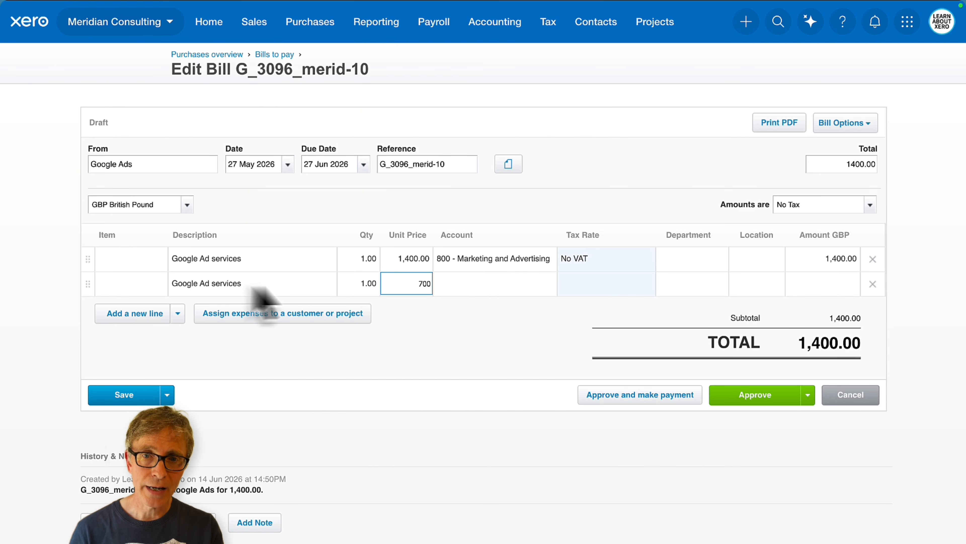
Set the unit price of the first Google Ad services line to 700.
click(403, 259)
text(7)
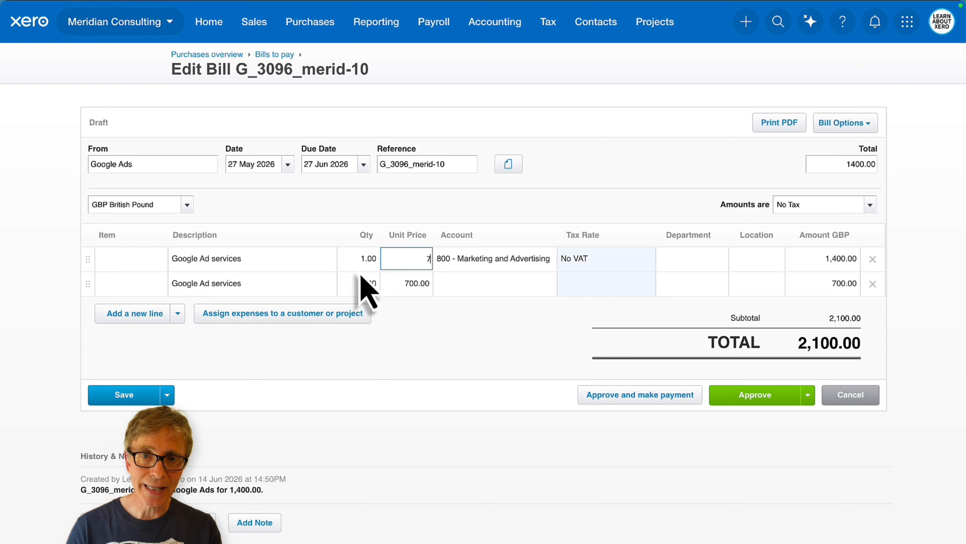
text(00)
key(Tab)
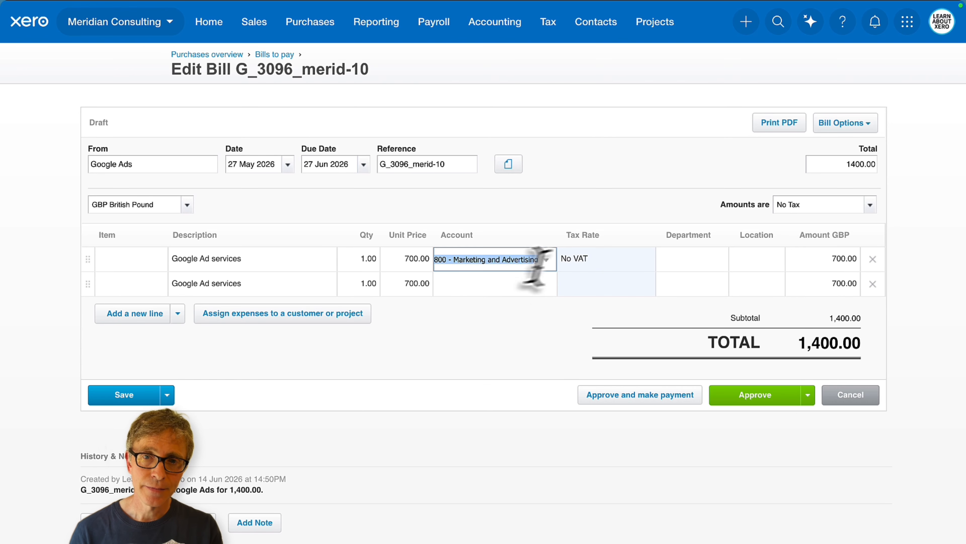
Assign the account 800 - Marketing and Advertising to the second bill line.
click(482, 284)
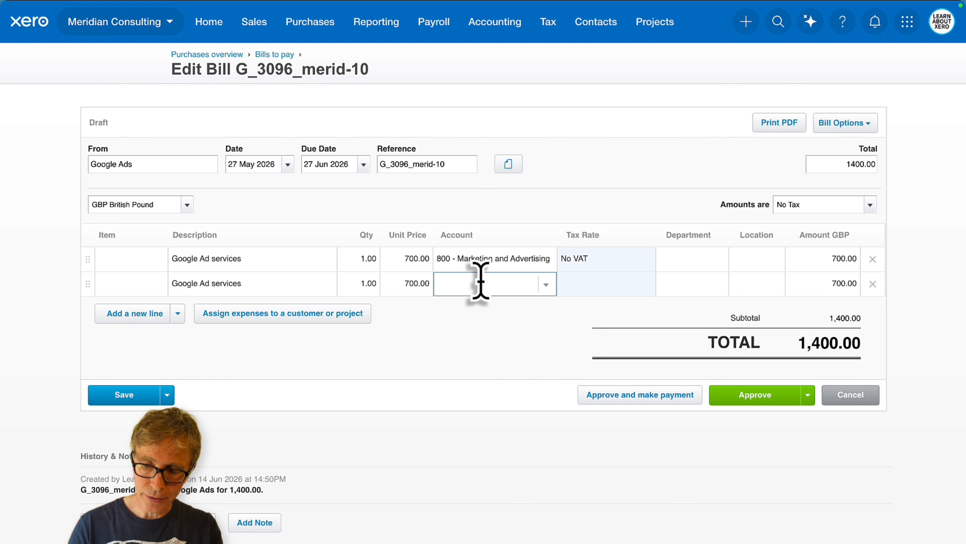
text(800)
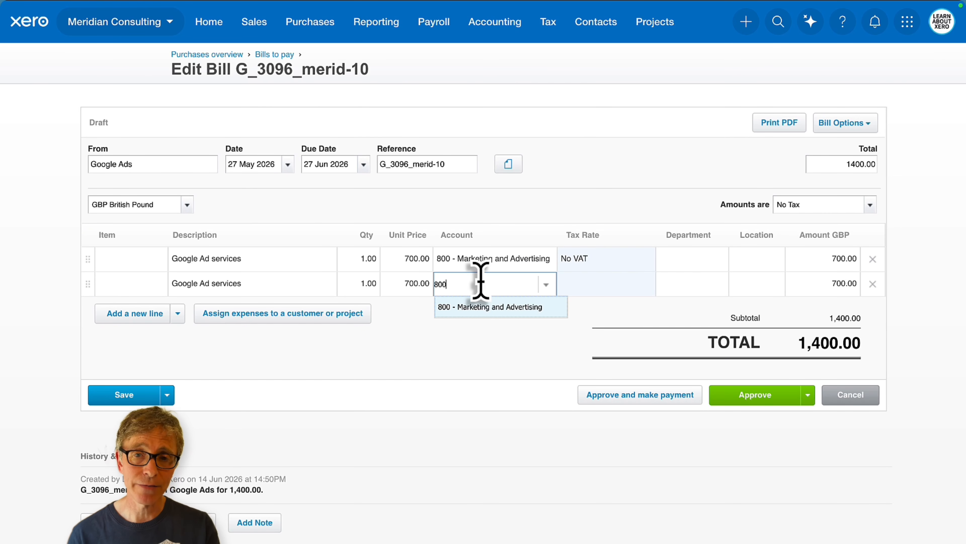
key(Tab)
Set the Department of both Google Ad services lines to Operations.
click(682, 258)
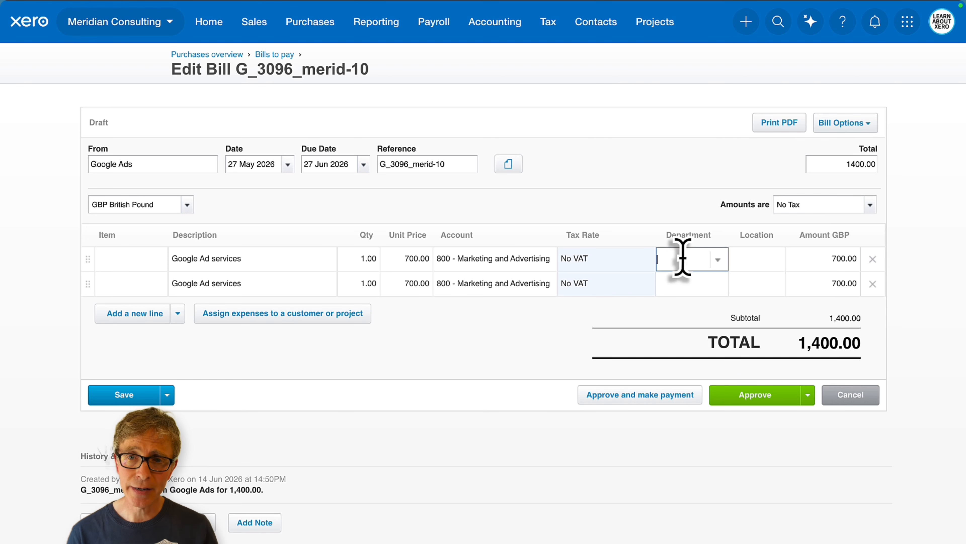
click(718, 259)
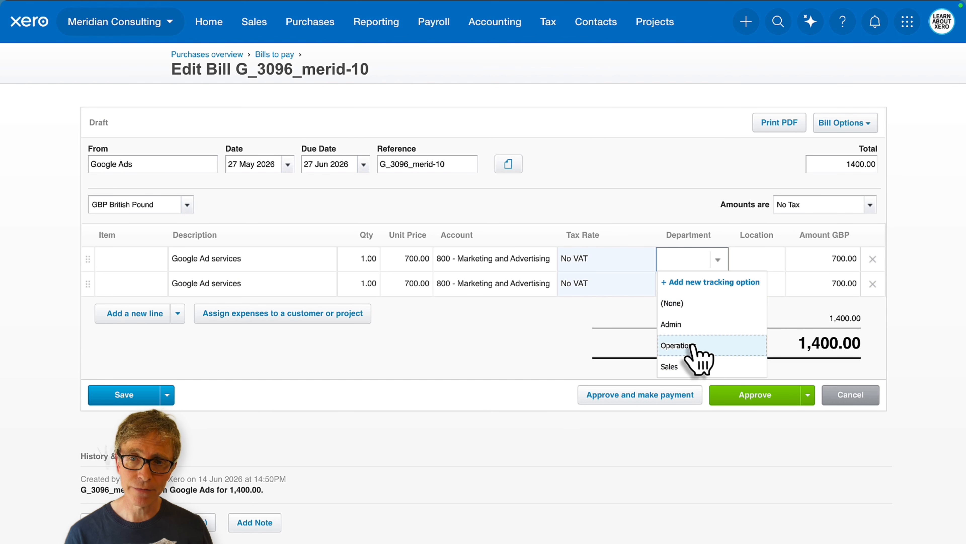
click(692, 346)
click(694, 283)
click(718, 284)
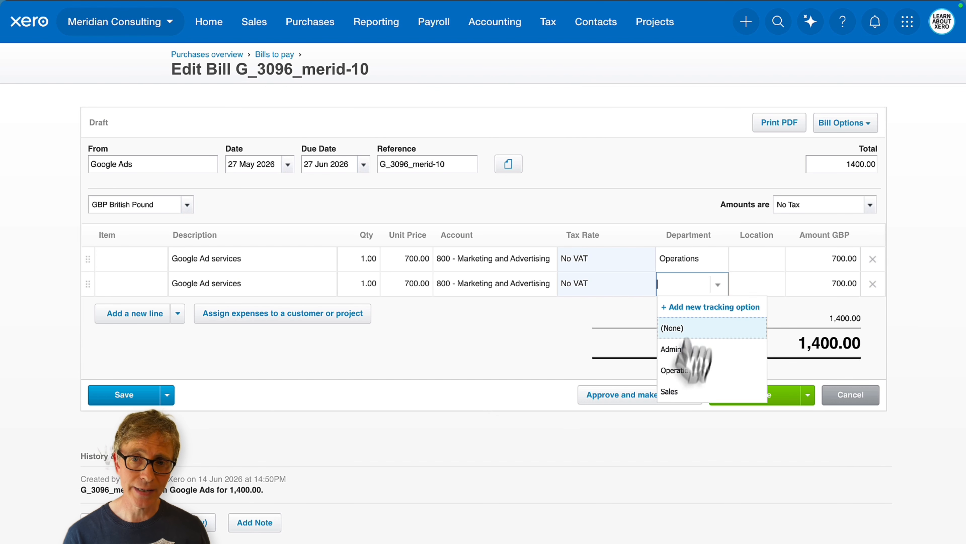
click(681, 370)
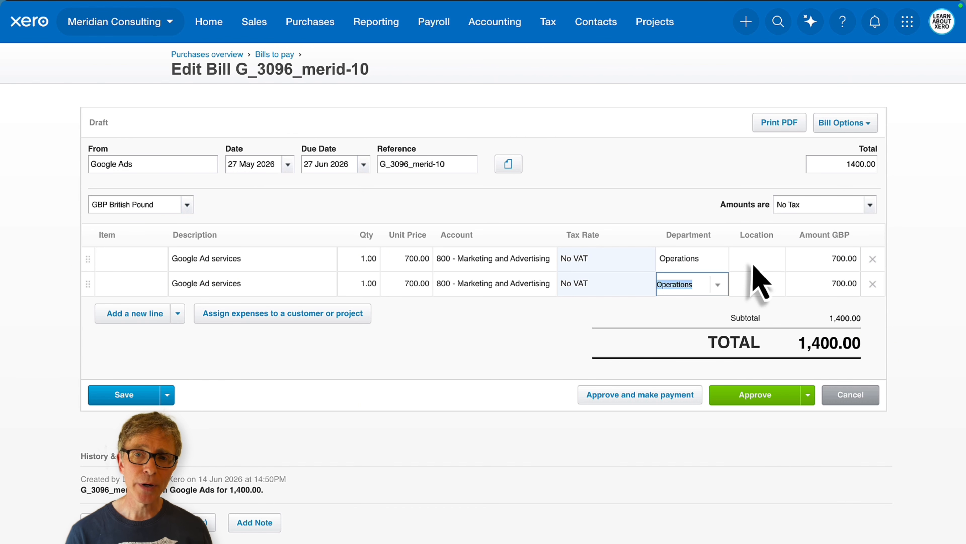
Set the Location to London on the first Google Ad services line and Manchester on the second, and approve the bill.
click(745, 259)
click(775, 259)
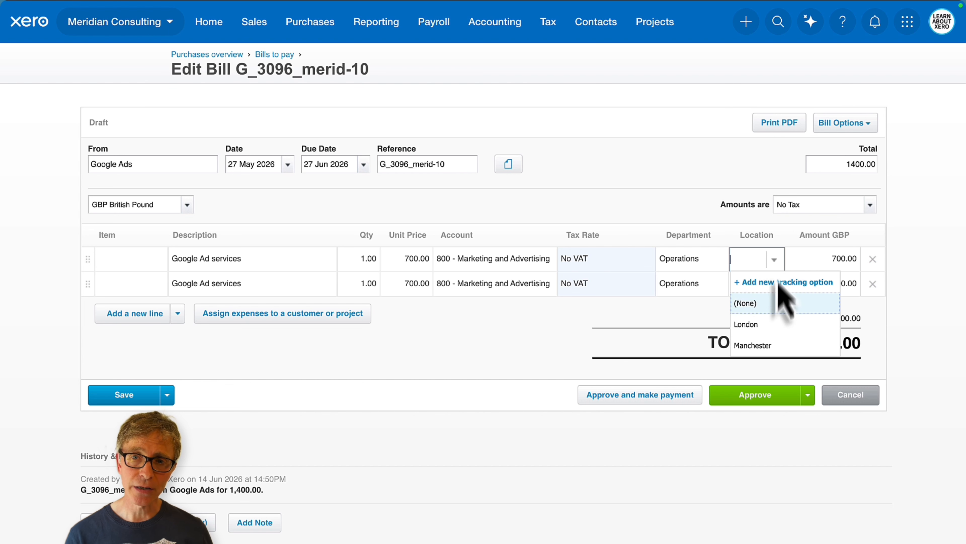
click(766, 324)
click(773, 283)
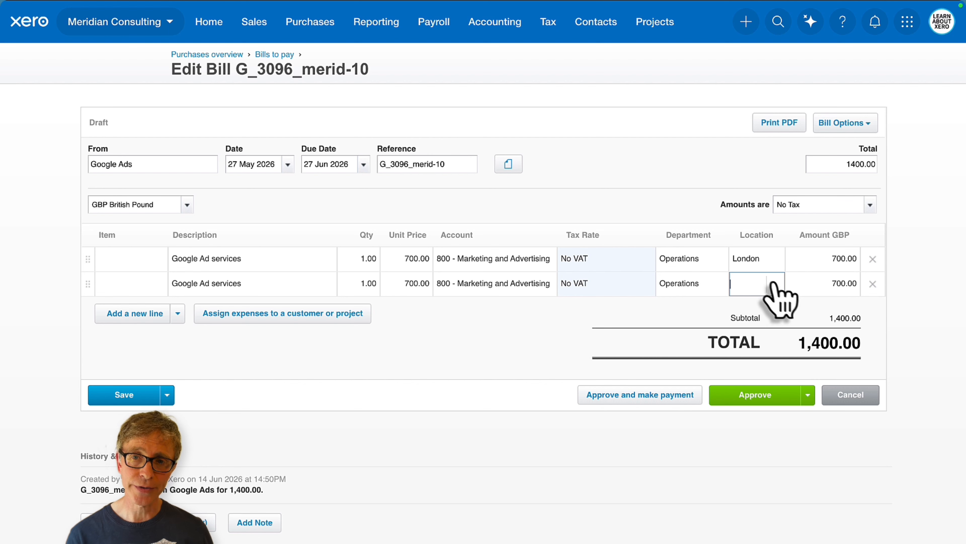
click(775, 284)
click(772, 367)
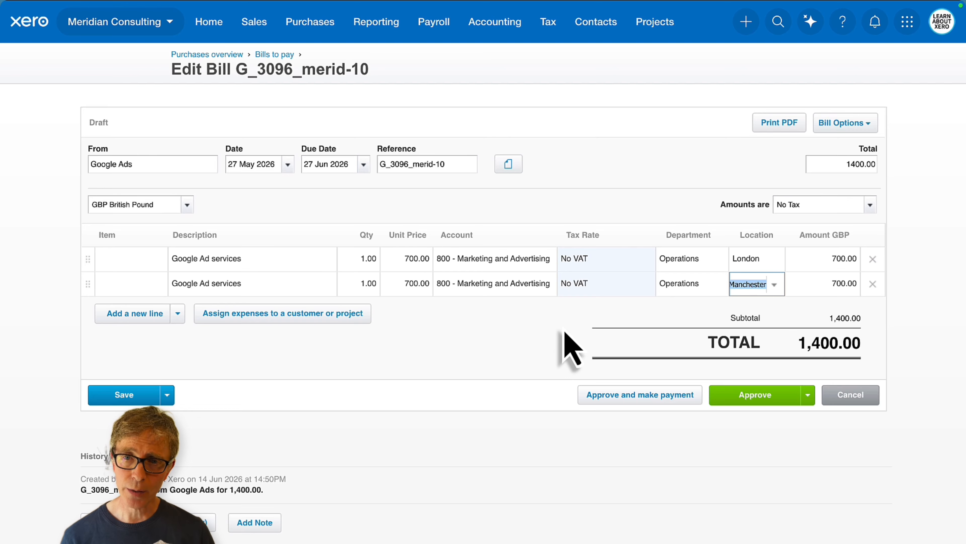
click(756, 399)
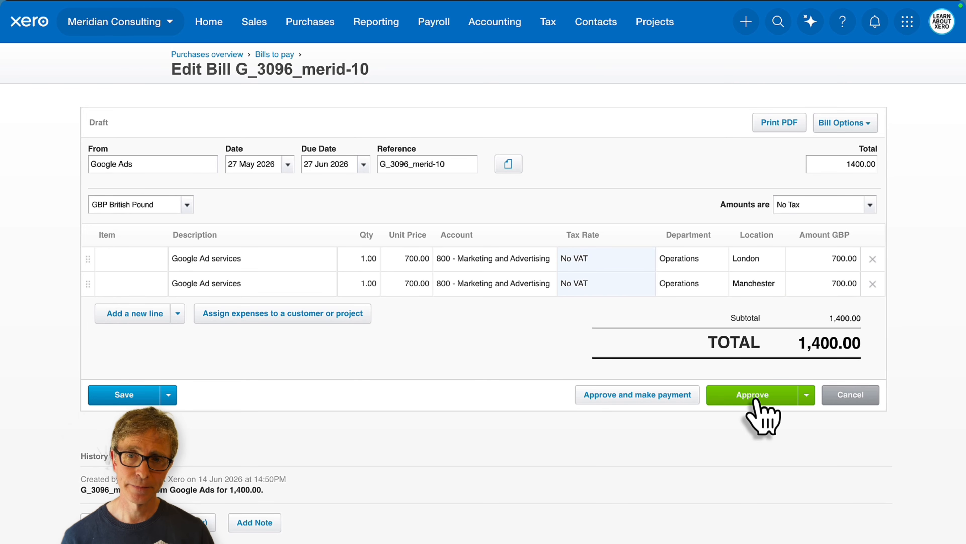
click(755, 399)
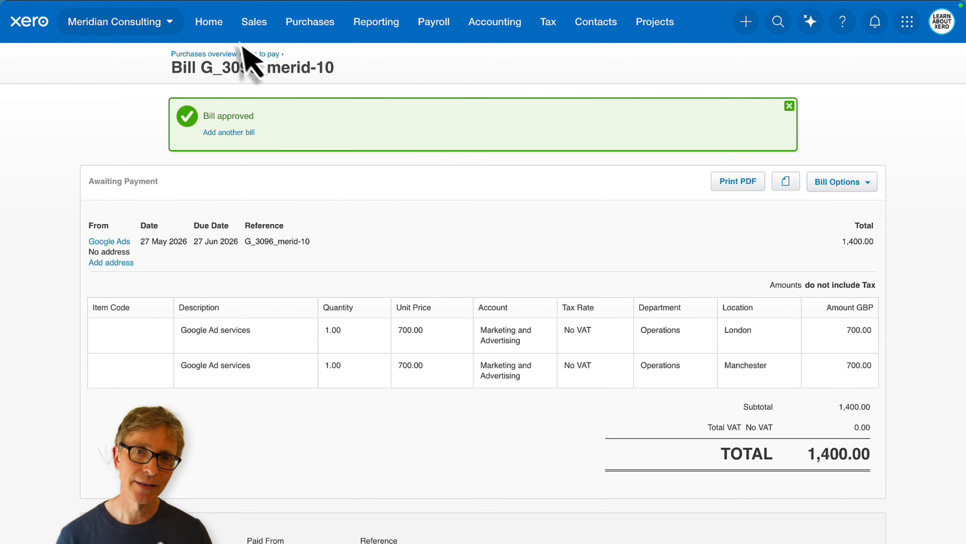
Open the Current Account's reconciliation from the home page and accept the suggested matches for the Hartwell Group receipt and the Google Ads payment.
click(220, 27)
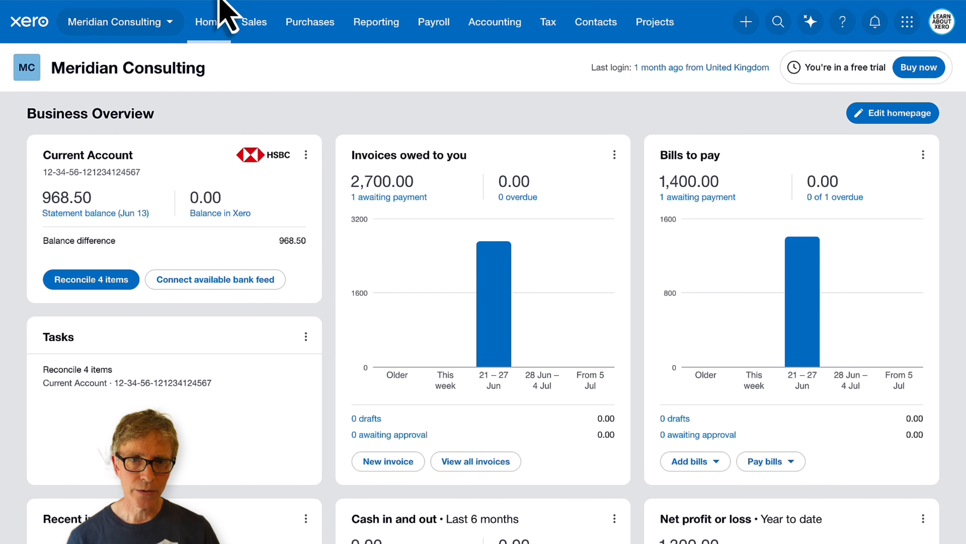
click(113, 282)
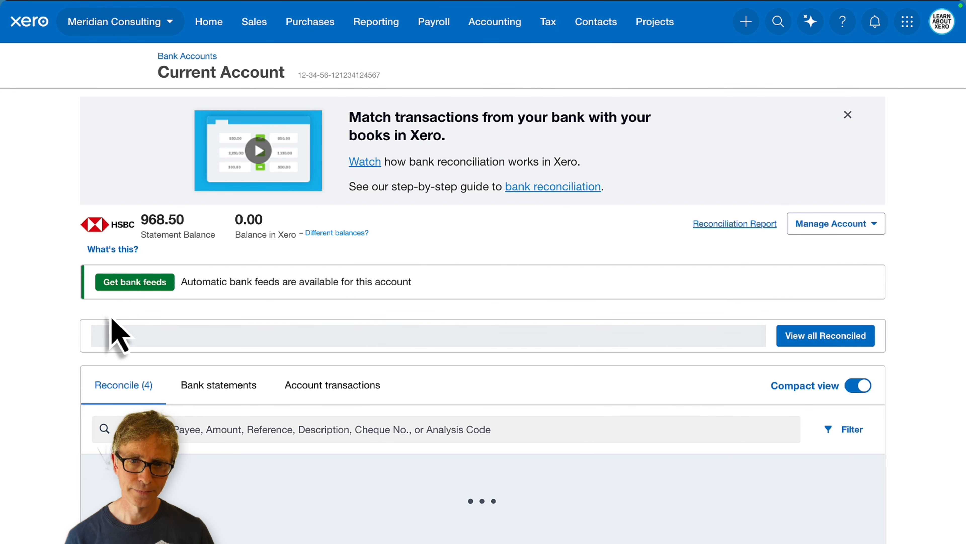
scroll(111, 319, down, 9)
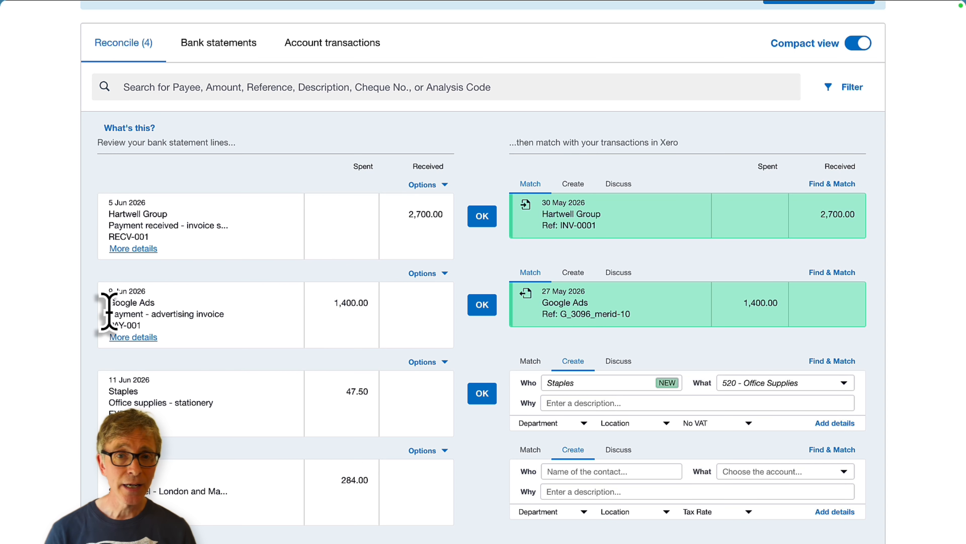
scroll(420, 270, up, 1)
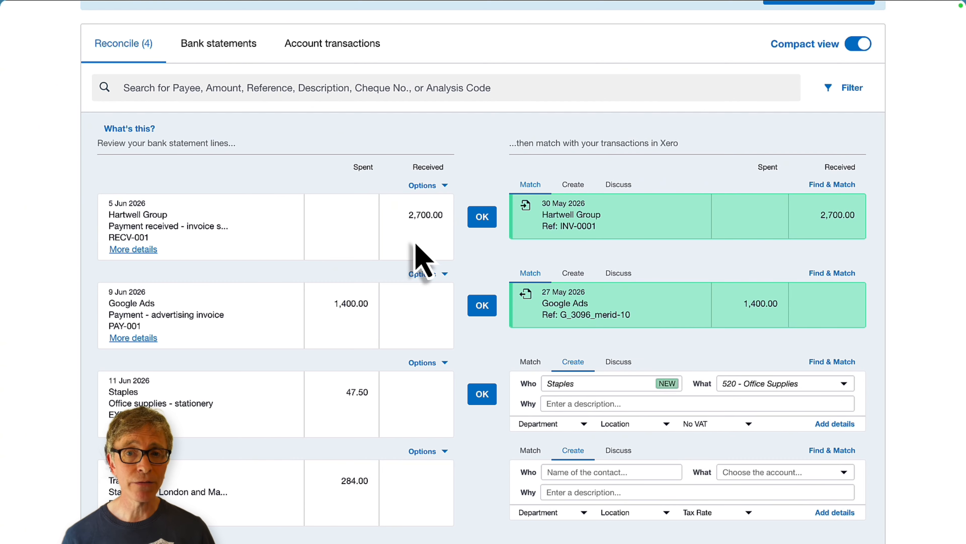
click(483, 217)
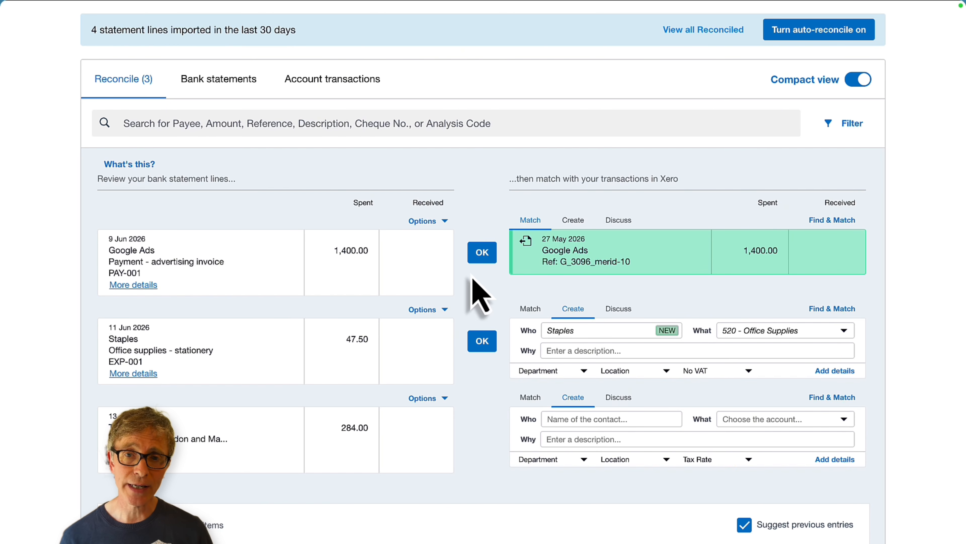
click(483, 253)
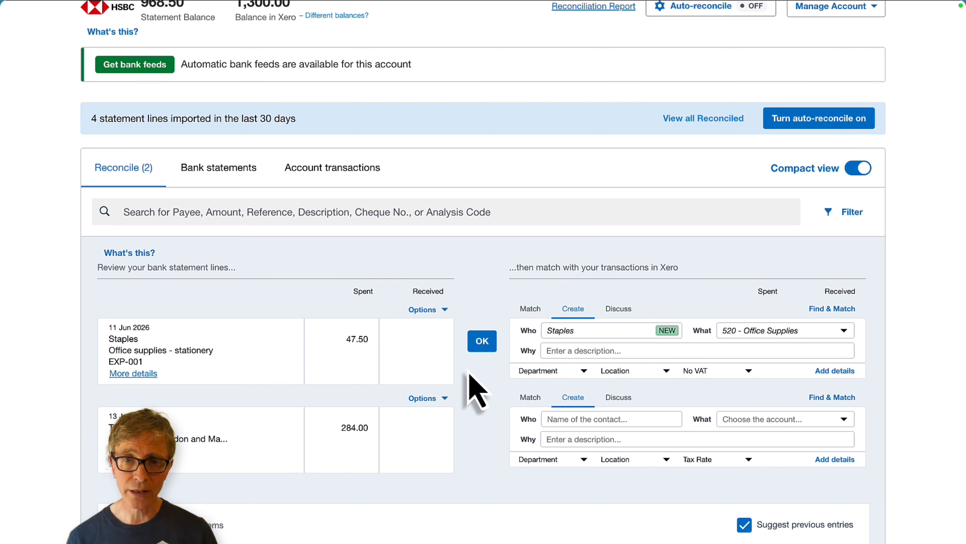
Reconcile the Staples statement line with the description "Office paper", Department Admin and Location London.
click(579, 351)
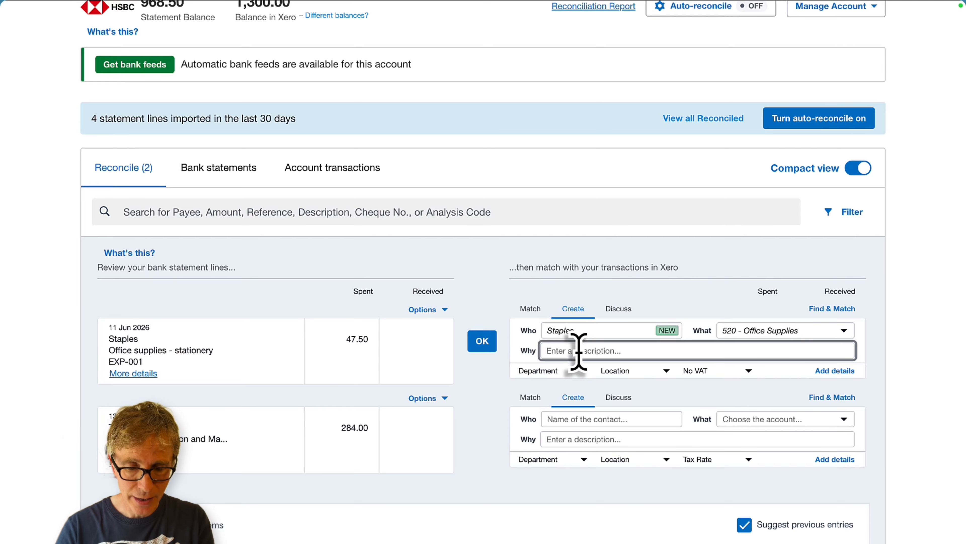
text(Office paper)
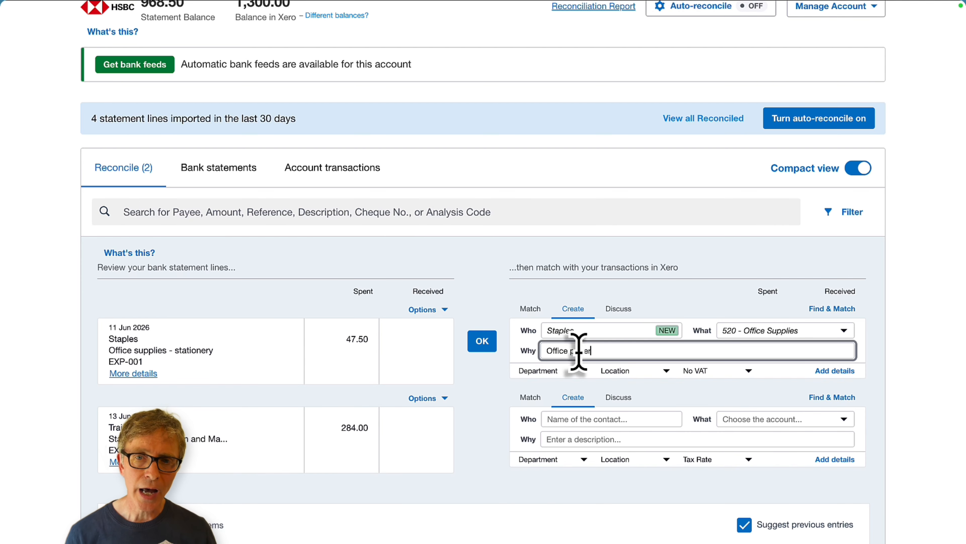
scroll(579, 352, up, 1)
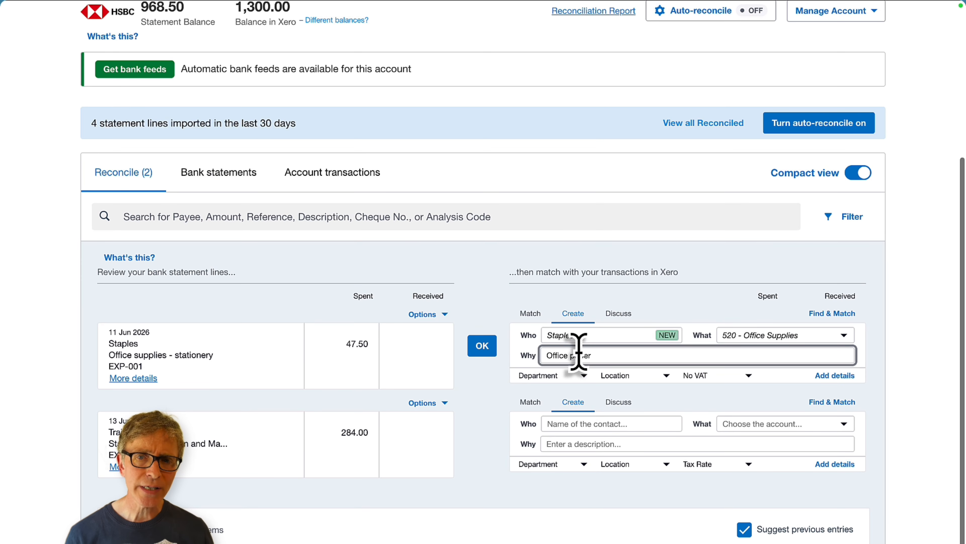
click(571, 379)
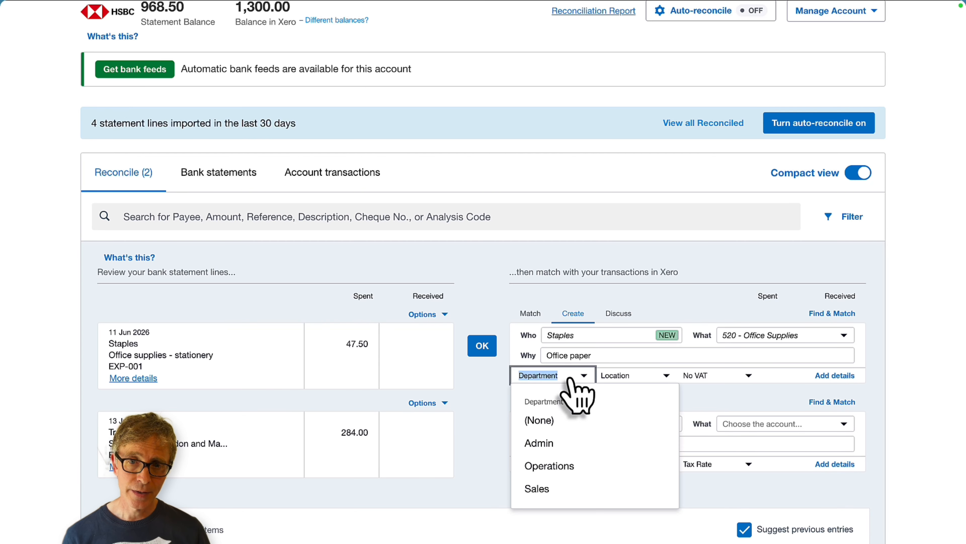
click(554, 444)
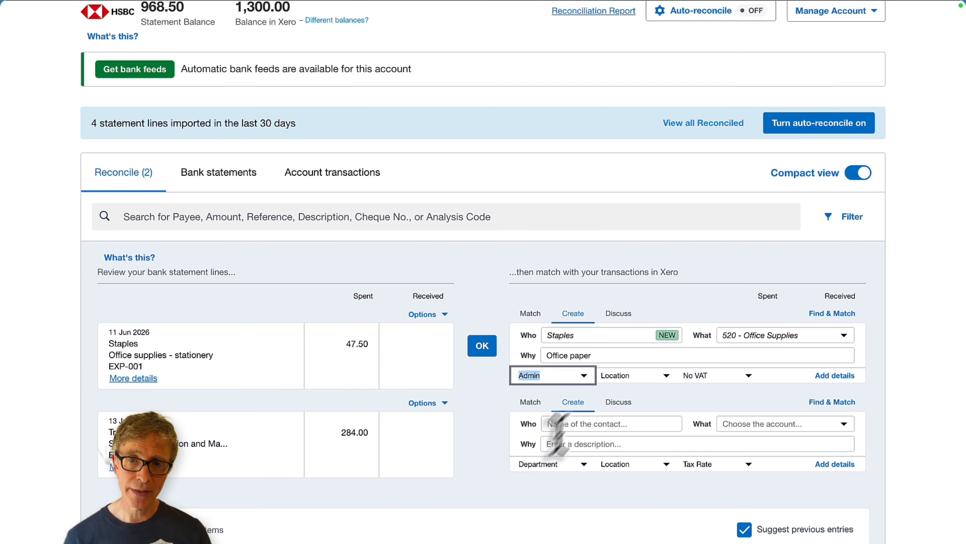
click(637, 380)
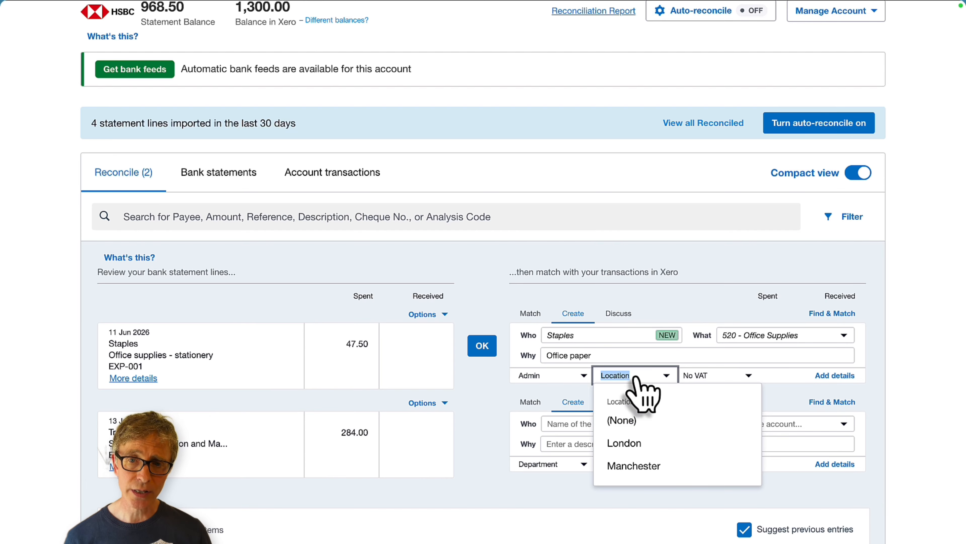
click(634, 446)
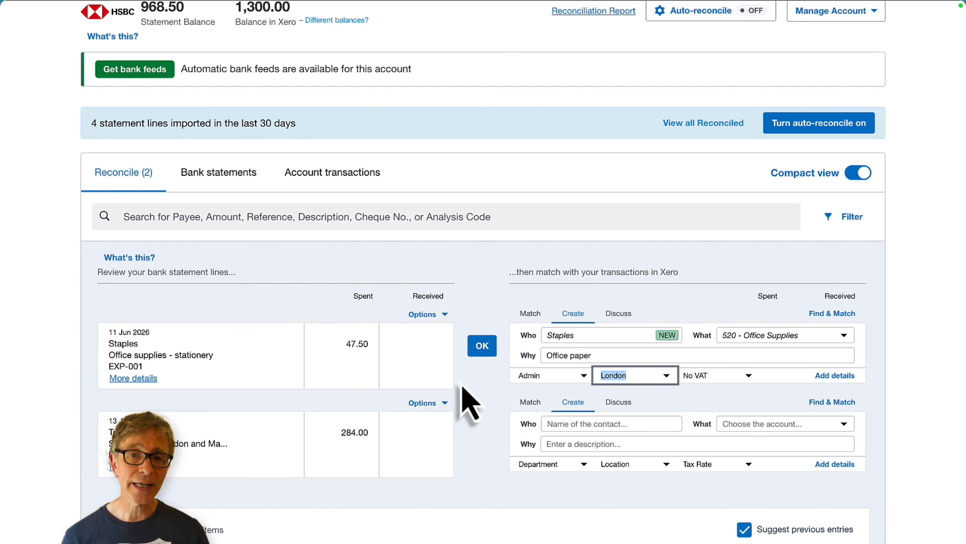
click(479, 352)
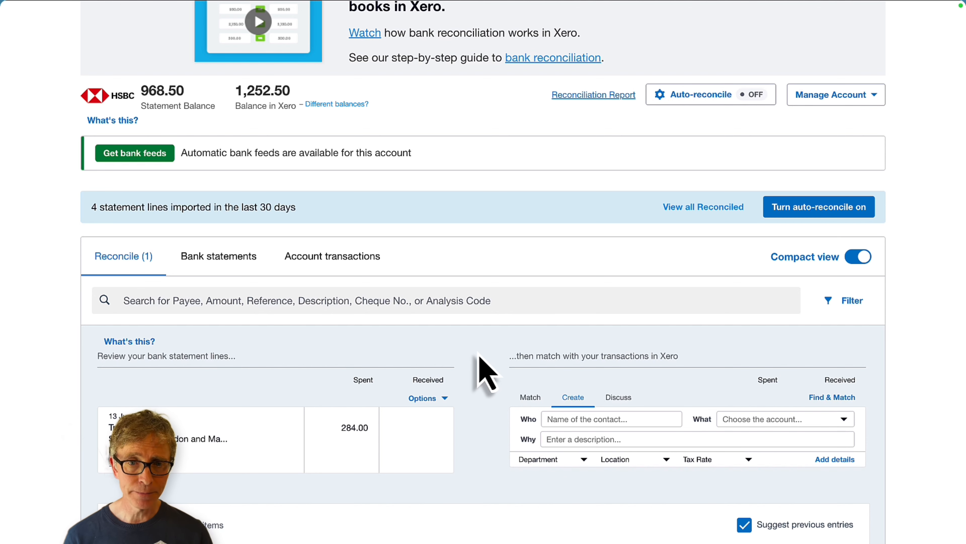
Create Trainline as a new contact for the staff travel statement line and assign the account 700 - Travel and Subsistence.
click(571, 420)
text(Trai)
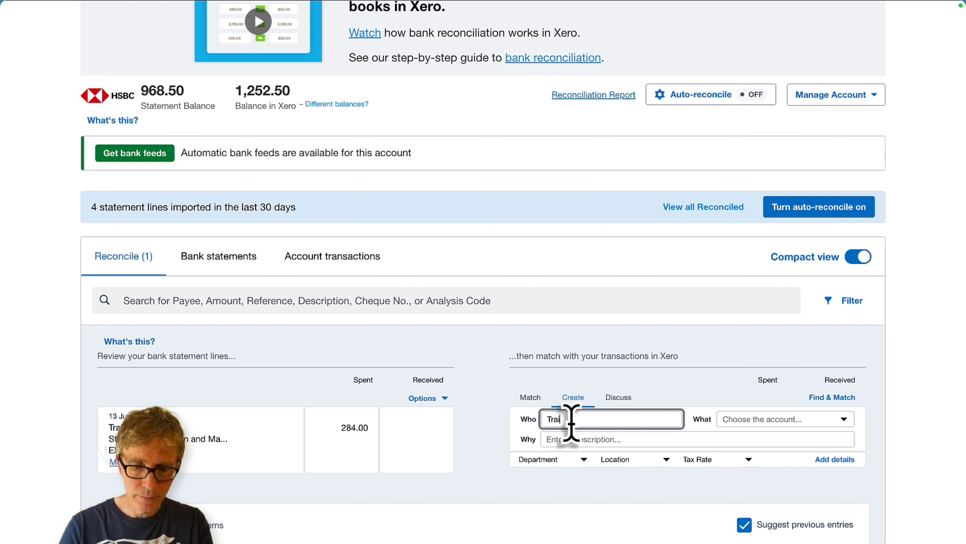
text(ning)
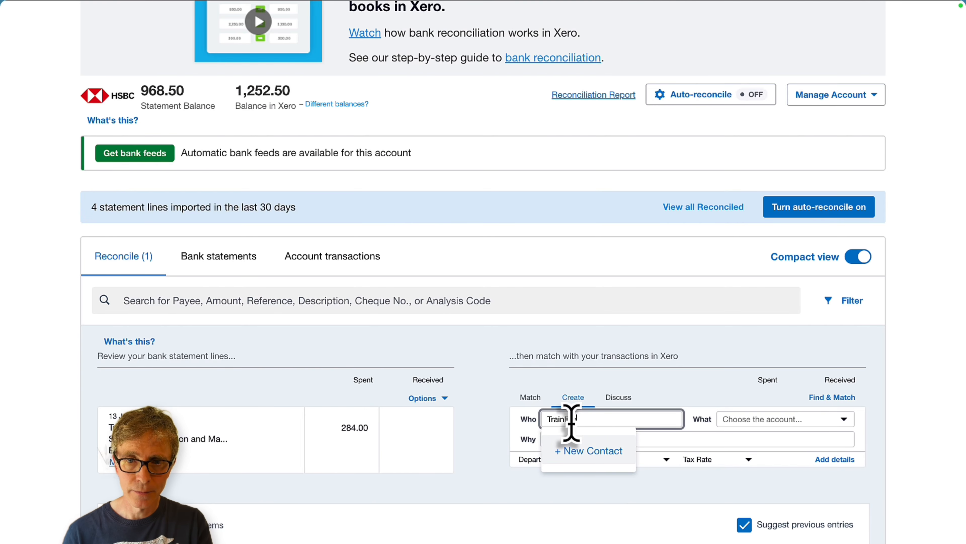
click(586, 451)
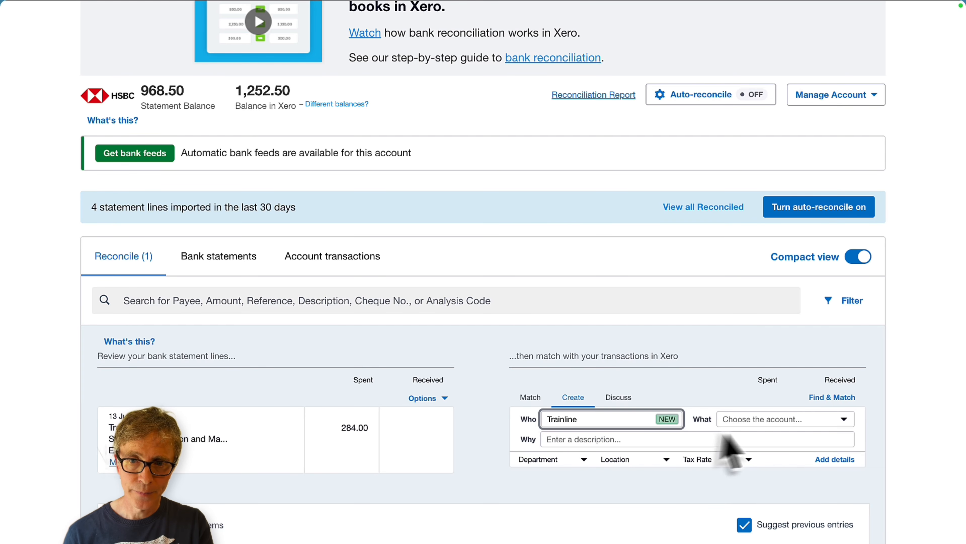
click(745, 419)
text(tr)
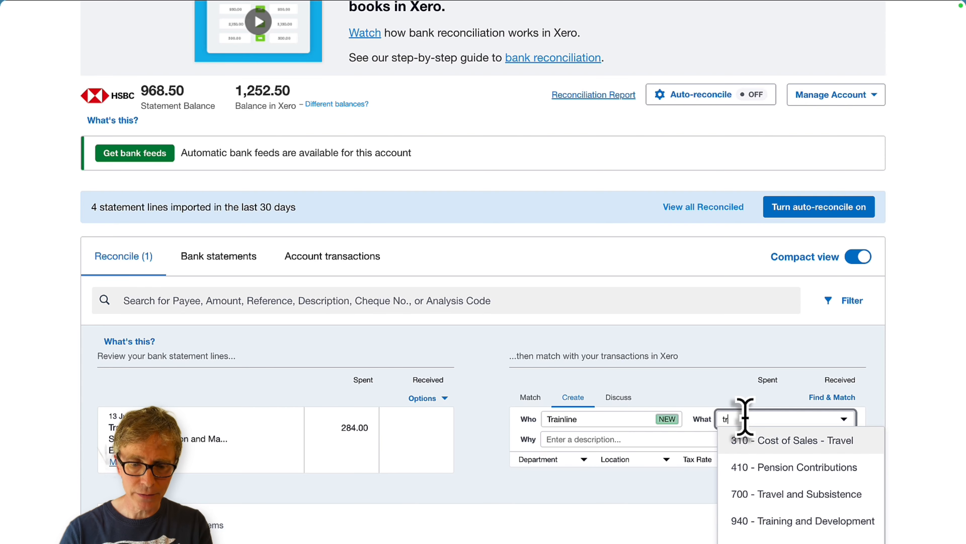
text(av)
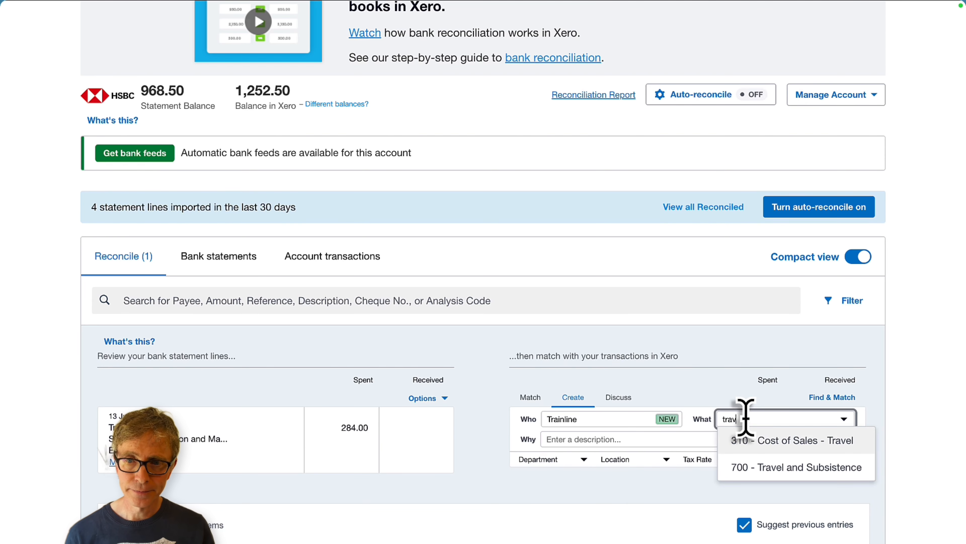
click(764, 467)
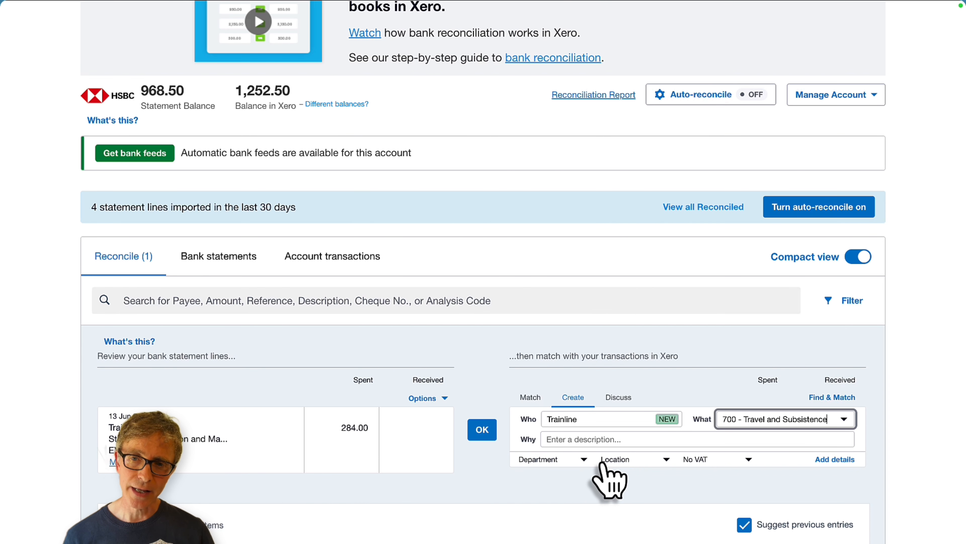
Open the Trainline payment's details and add a second line with the copied description "Staff travel - London and Manchester", quantity 1 and unit price 142.
click(836, 460)
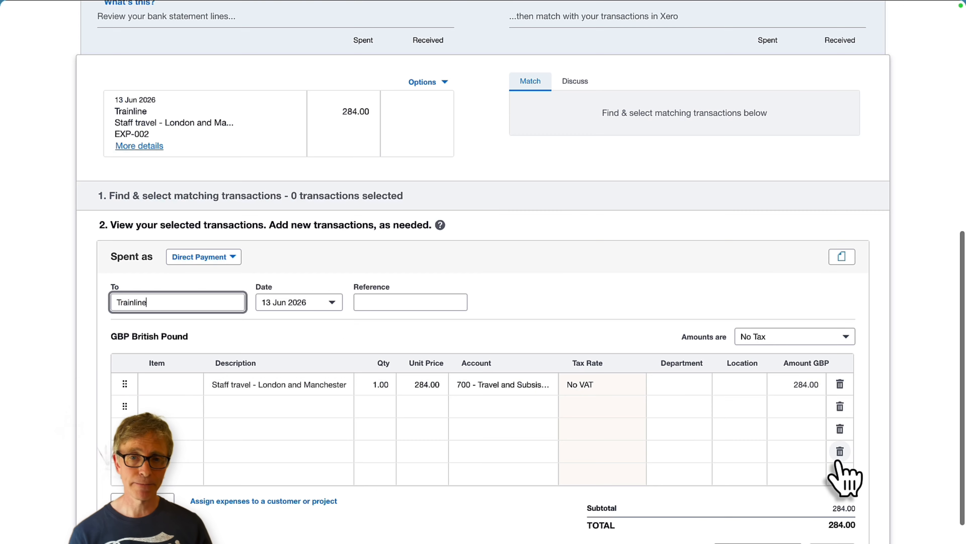
click(248, 390)
drag(276, 395, 205, 389)
key(super+c)
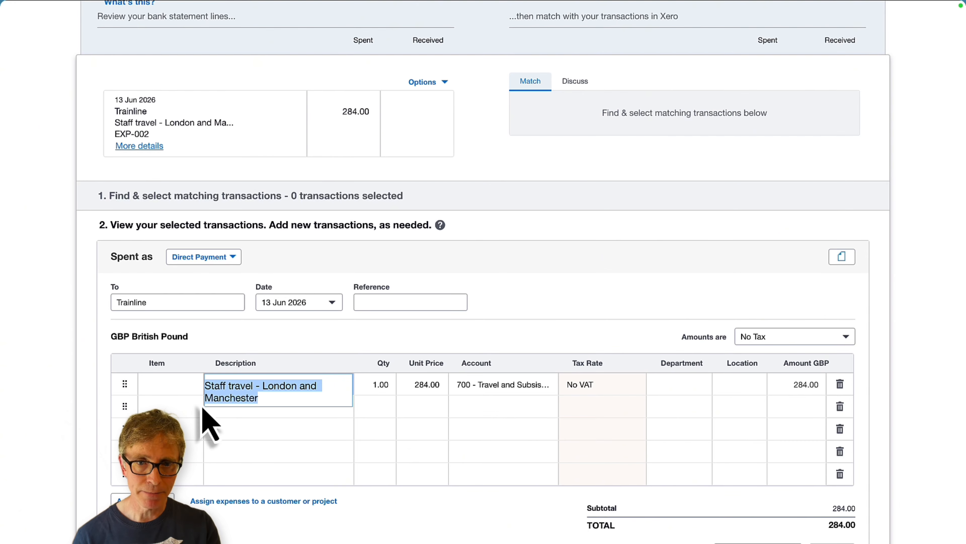
click(270, 410)
key(super+v)
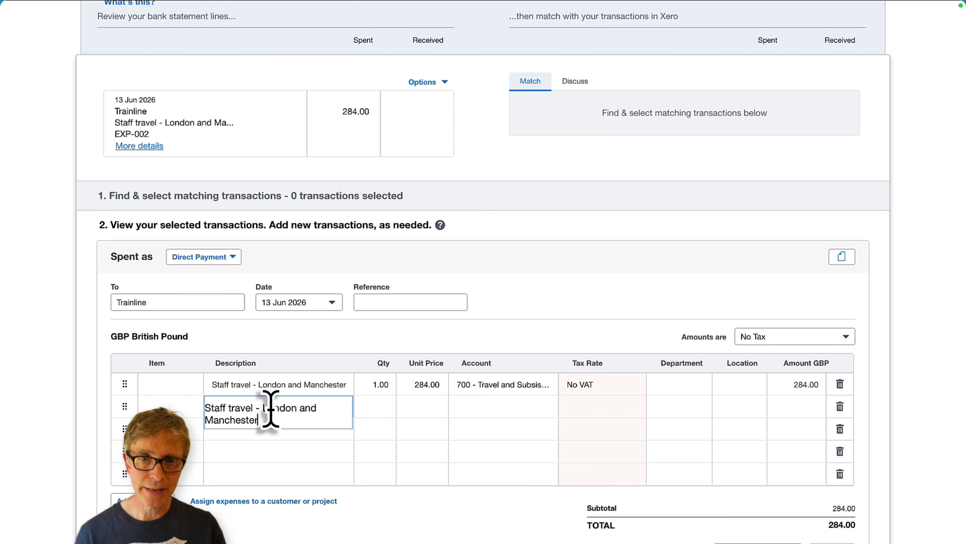
click(374, 410)
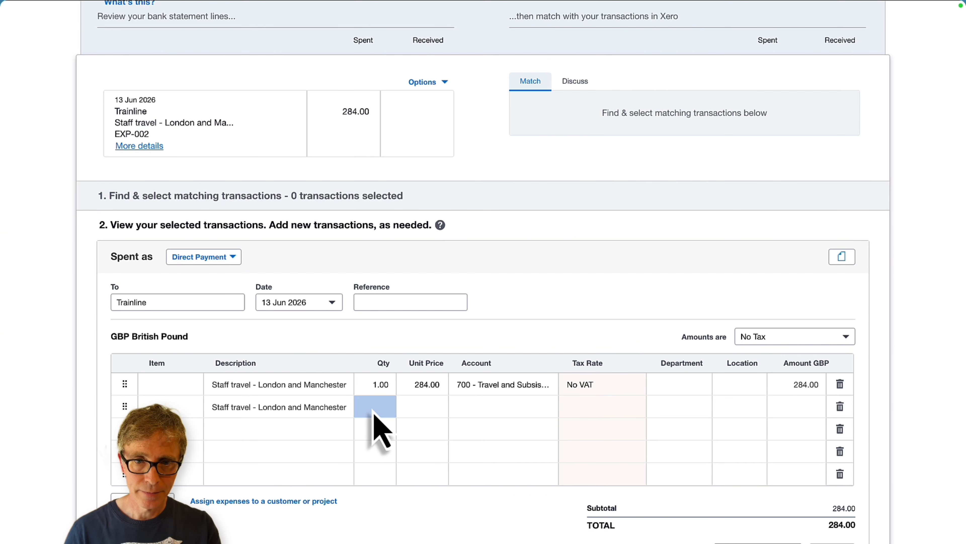
click(372, 409)
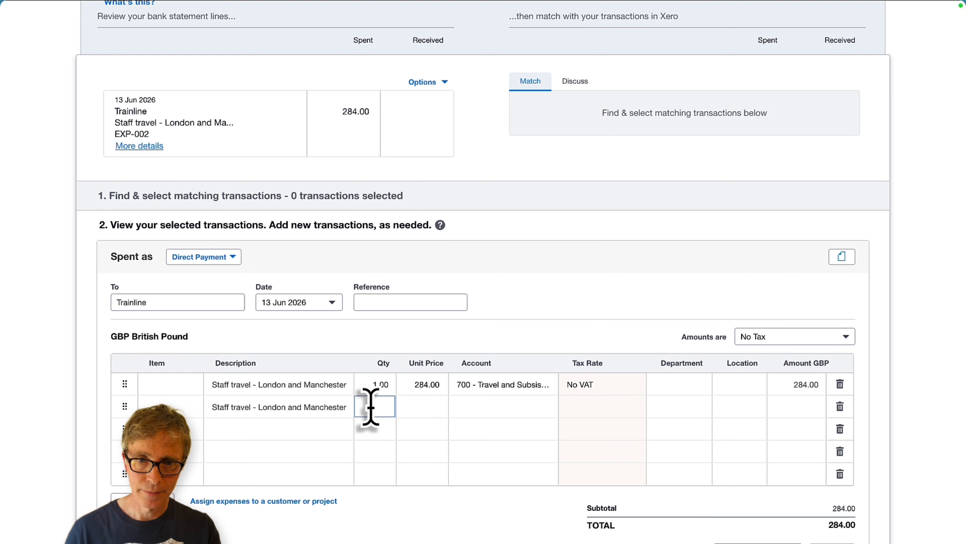
text(1)
key(Tab)
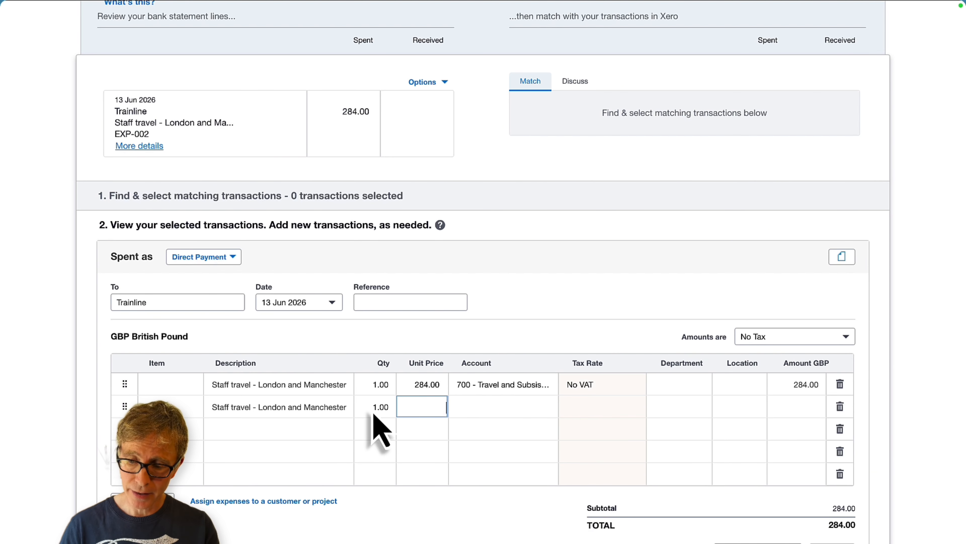
text(142)
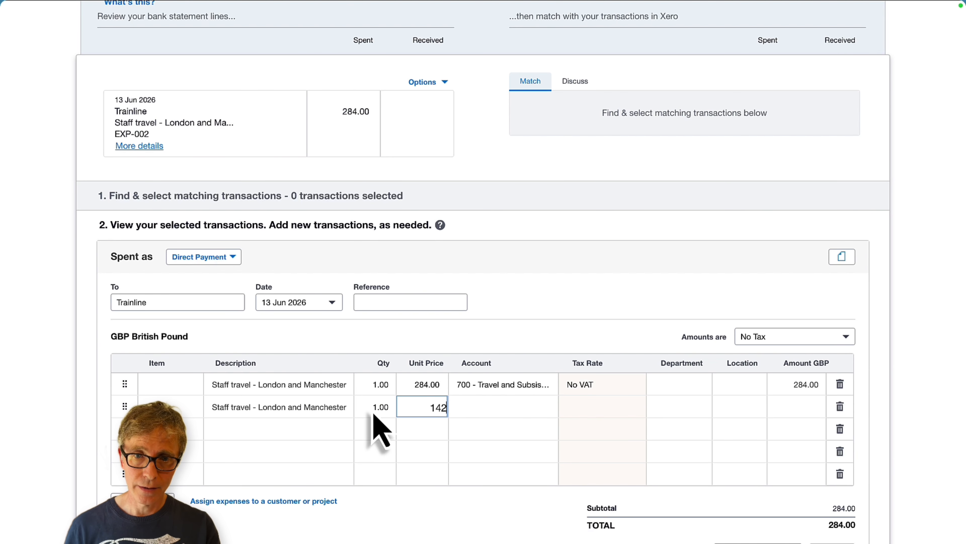
Set the unit price of the first staff travel line to 142.
click(415, 385)
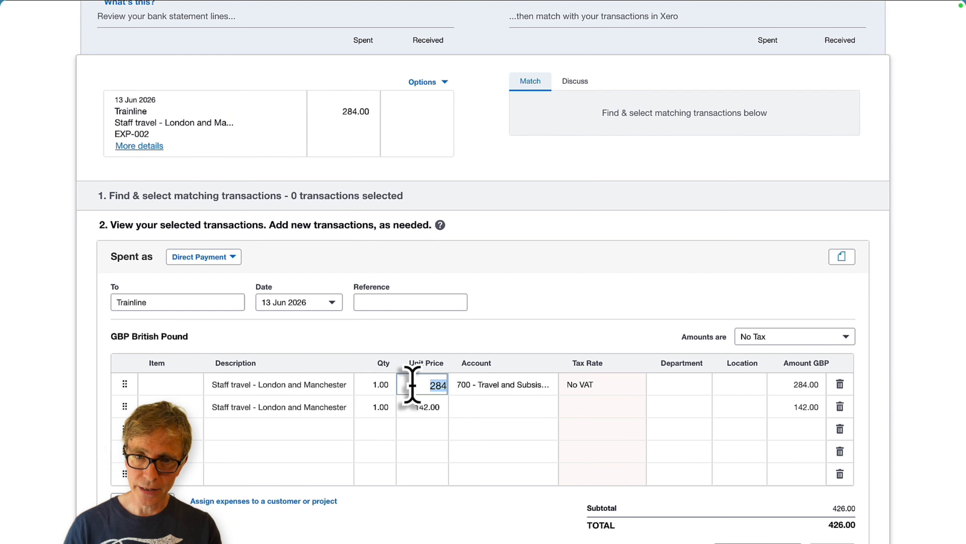
text(142)
key(Tab)
Assign the account 700 - Travel and Subsistence to the second staff travel line.
click(462, 405)
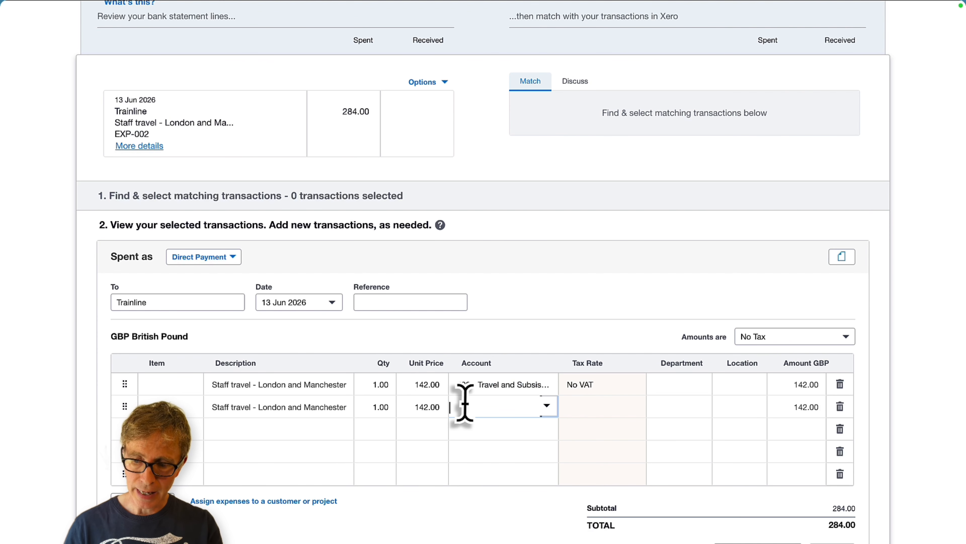
text(700)
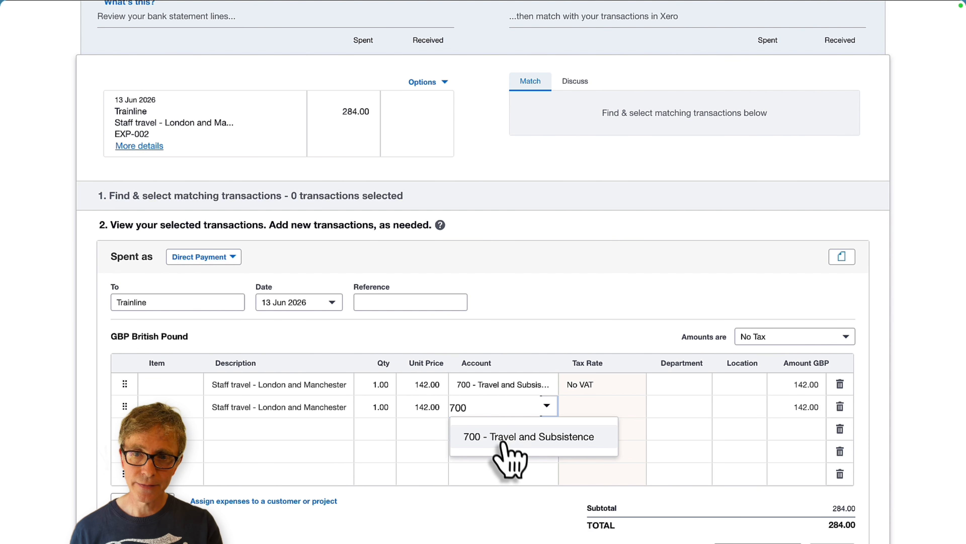
click(511, 442)
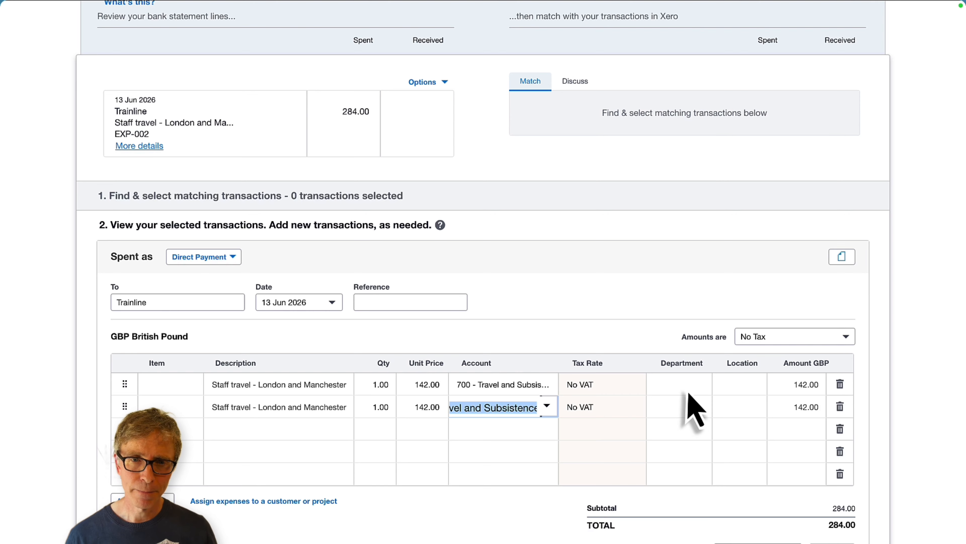
Set the Department of both staff travel lines to Operations.
click(685, 384)
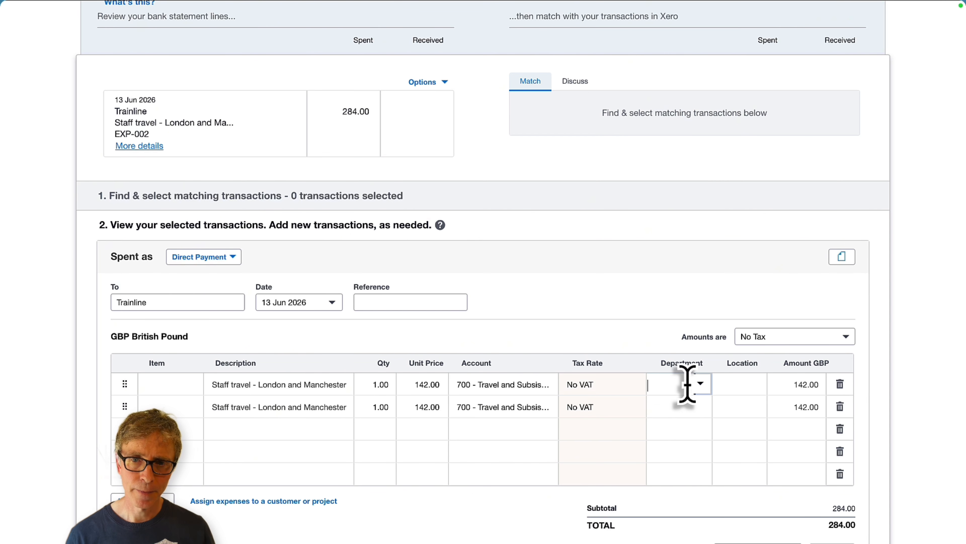
click(700, 384)
click(693, 484)
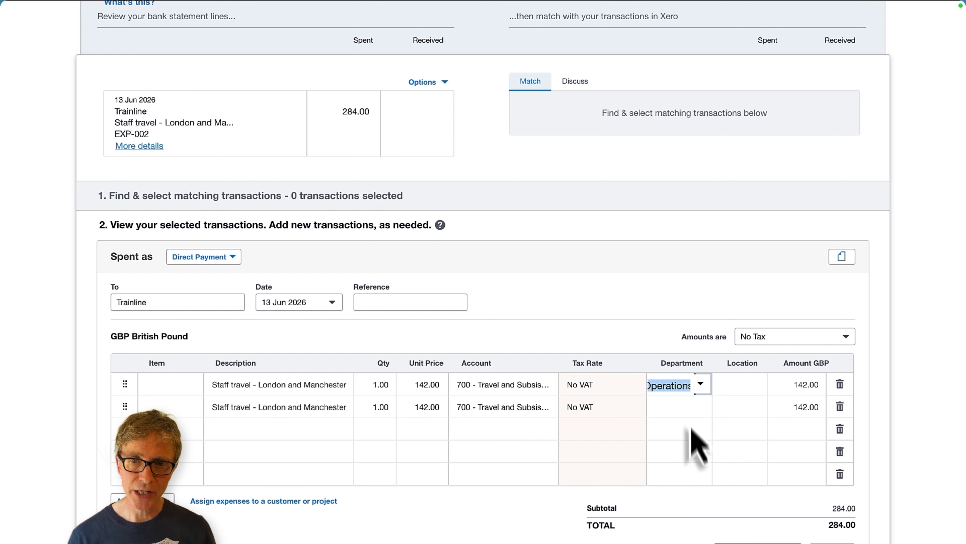
click(681, 406)
click(700, 406)
click(690, 513)
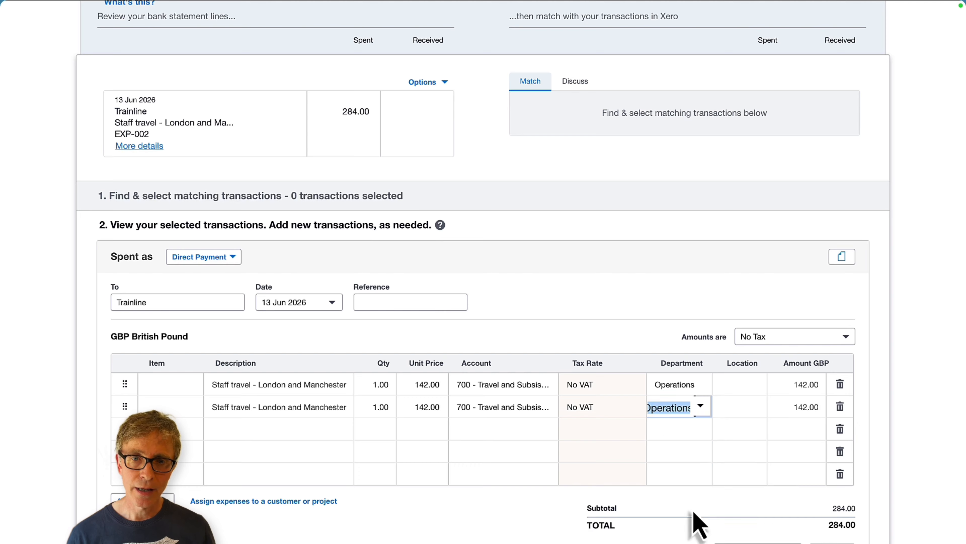